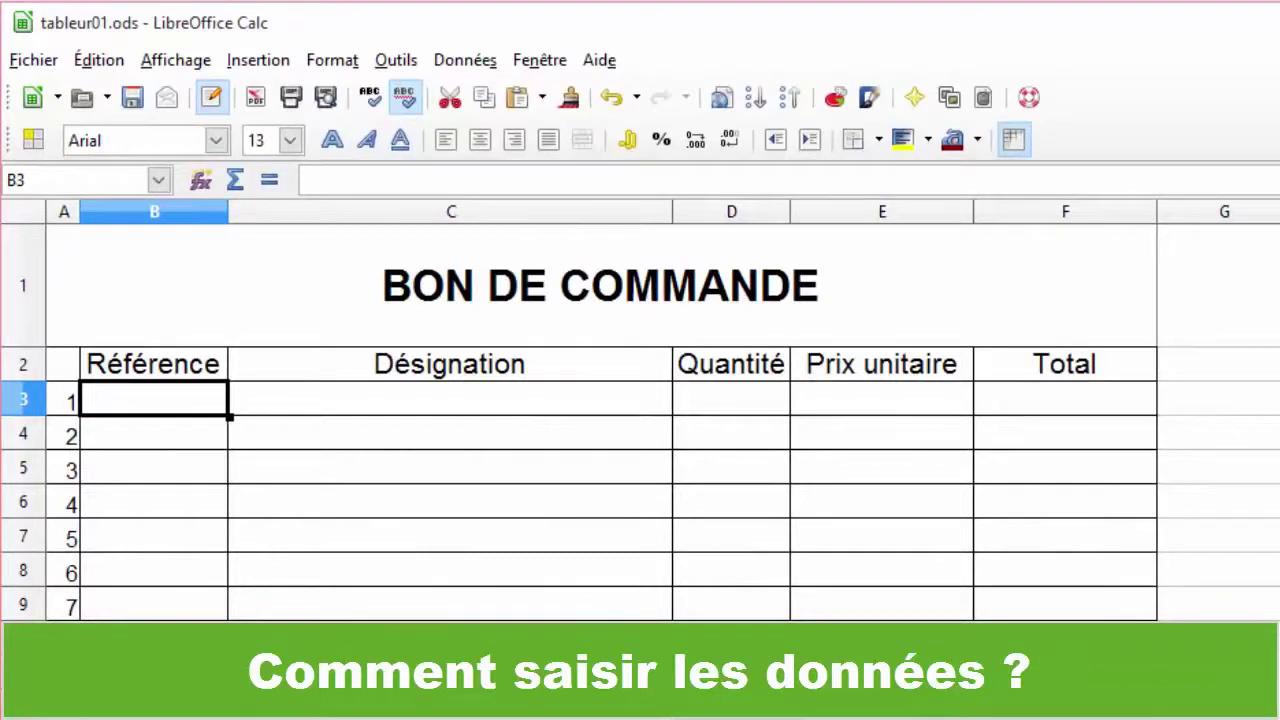
- Fill in the first order line's reference as 22221 and its designation as "pelle en aluminium" in row 3
text(22221)
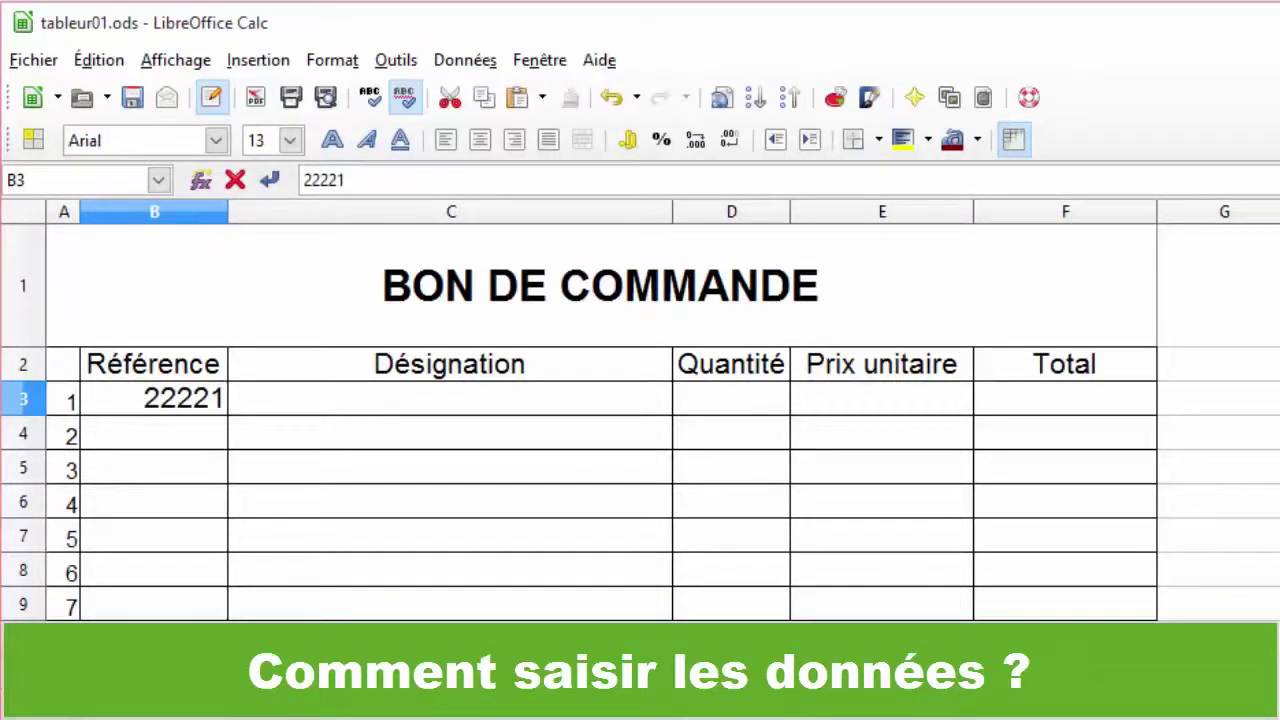
key(Tab)
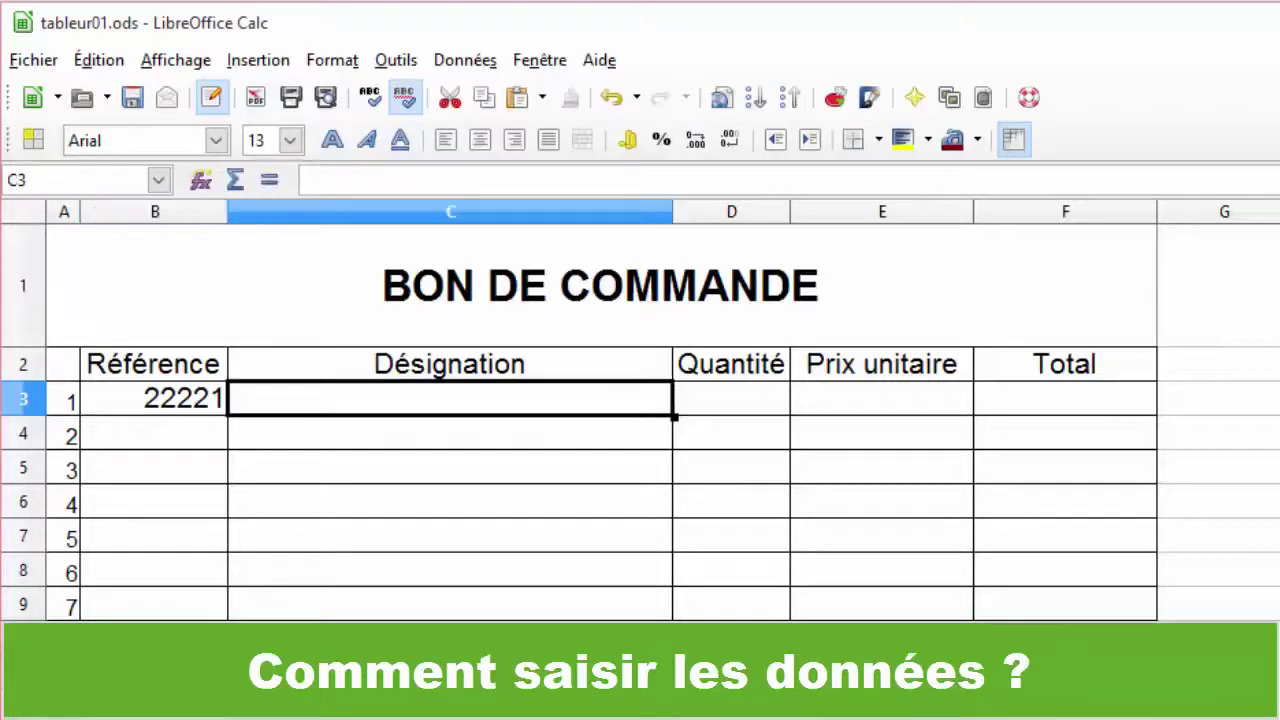
text(pelle en aluminium)
key(Return)
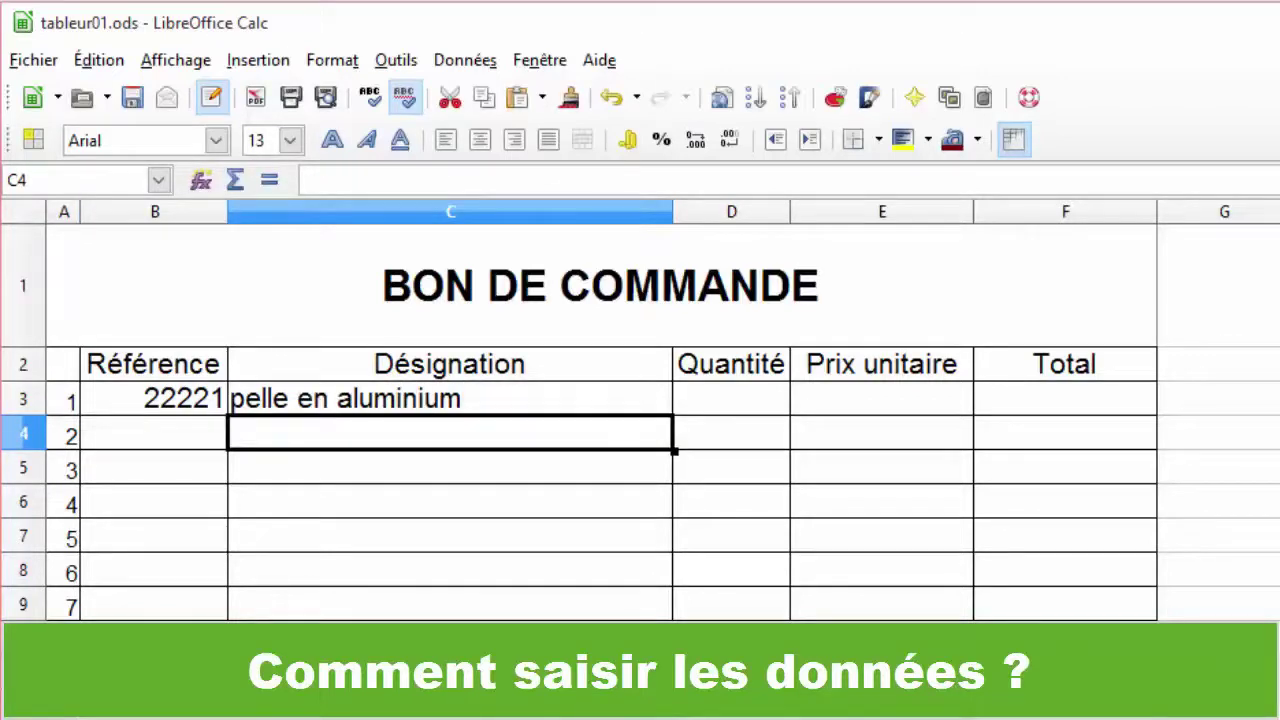
- Enter a quantity of 1 and a unit price of 20,75 for the aluminium shovel in row 3
click(731, 398)
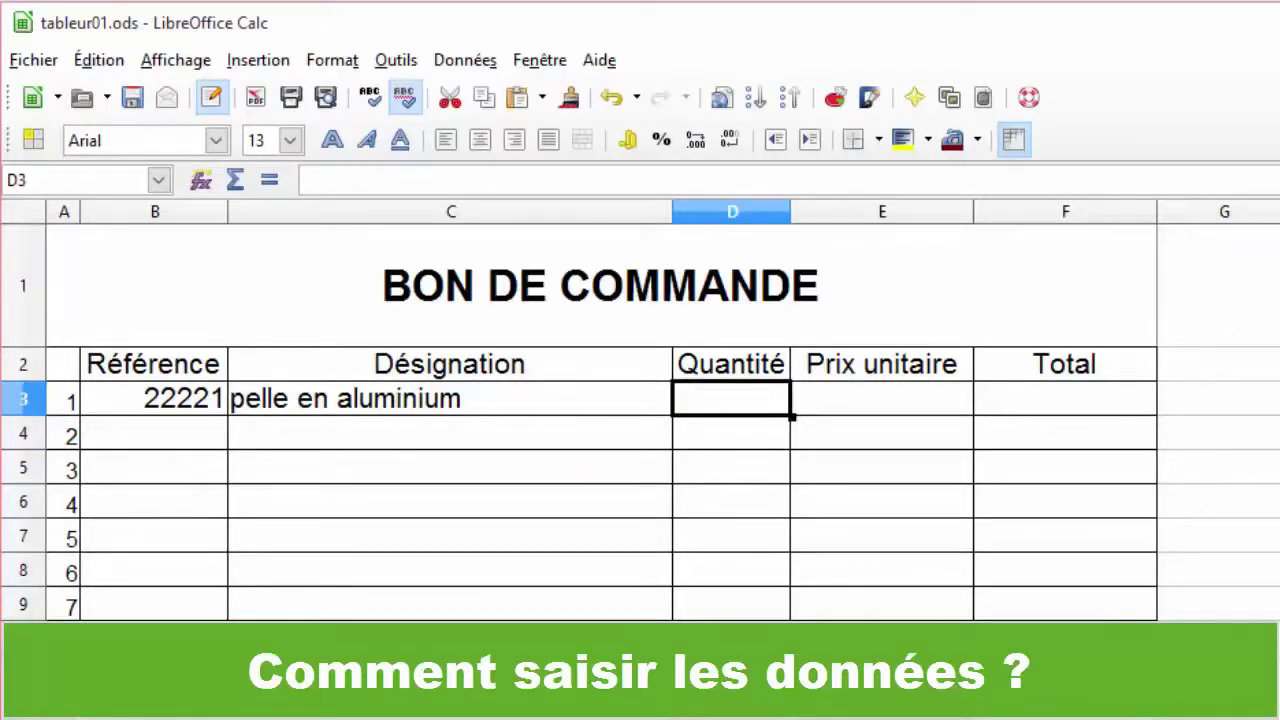
text(1)
key(Tab)
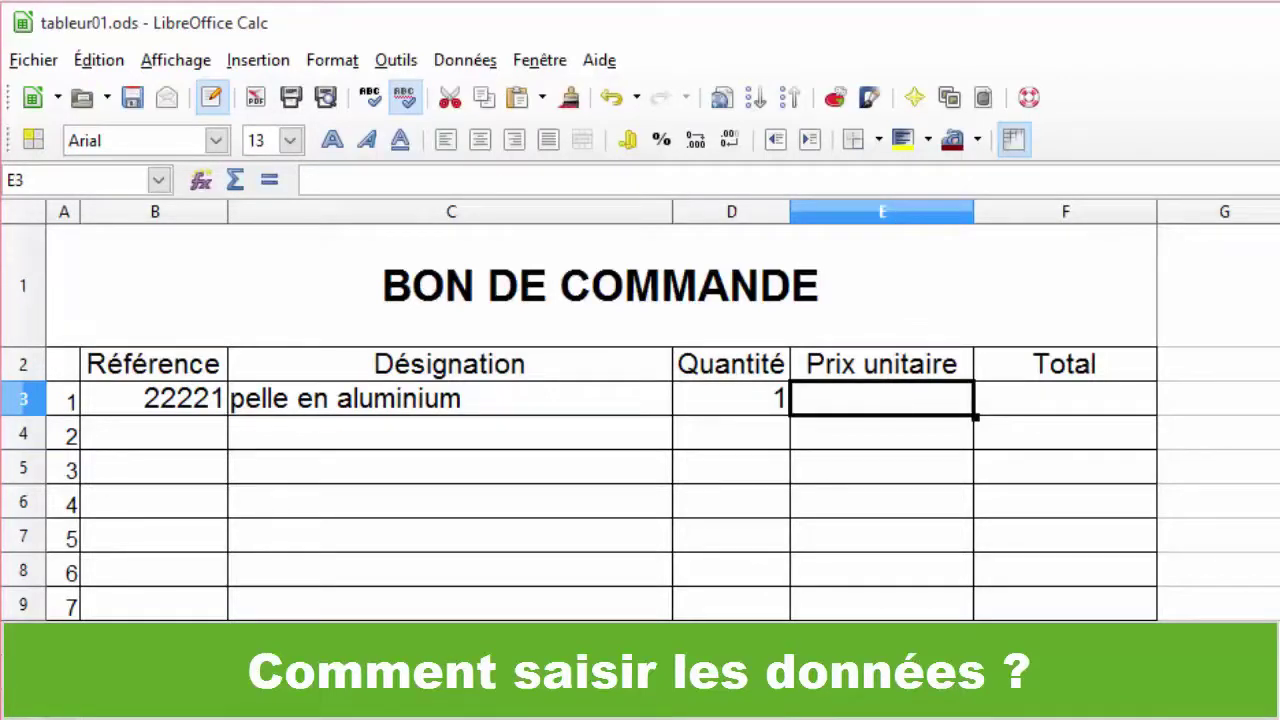
text(20,)
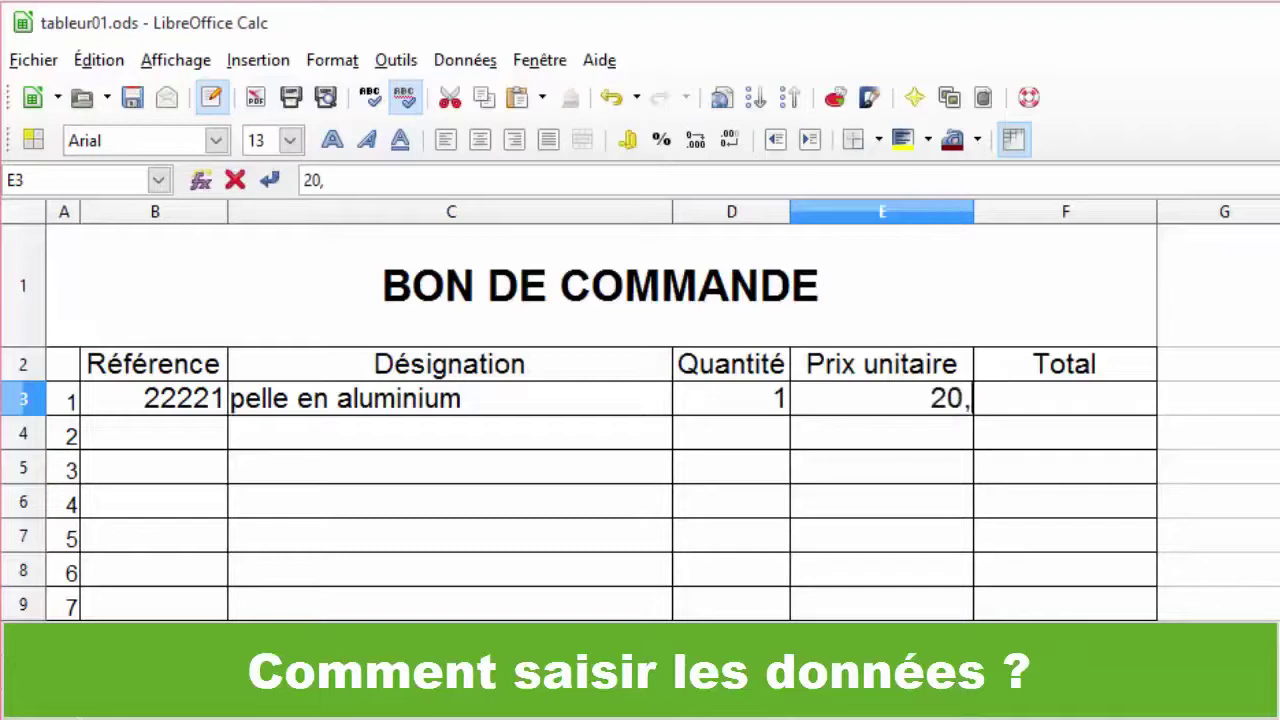
text(75)
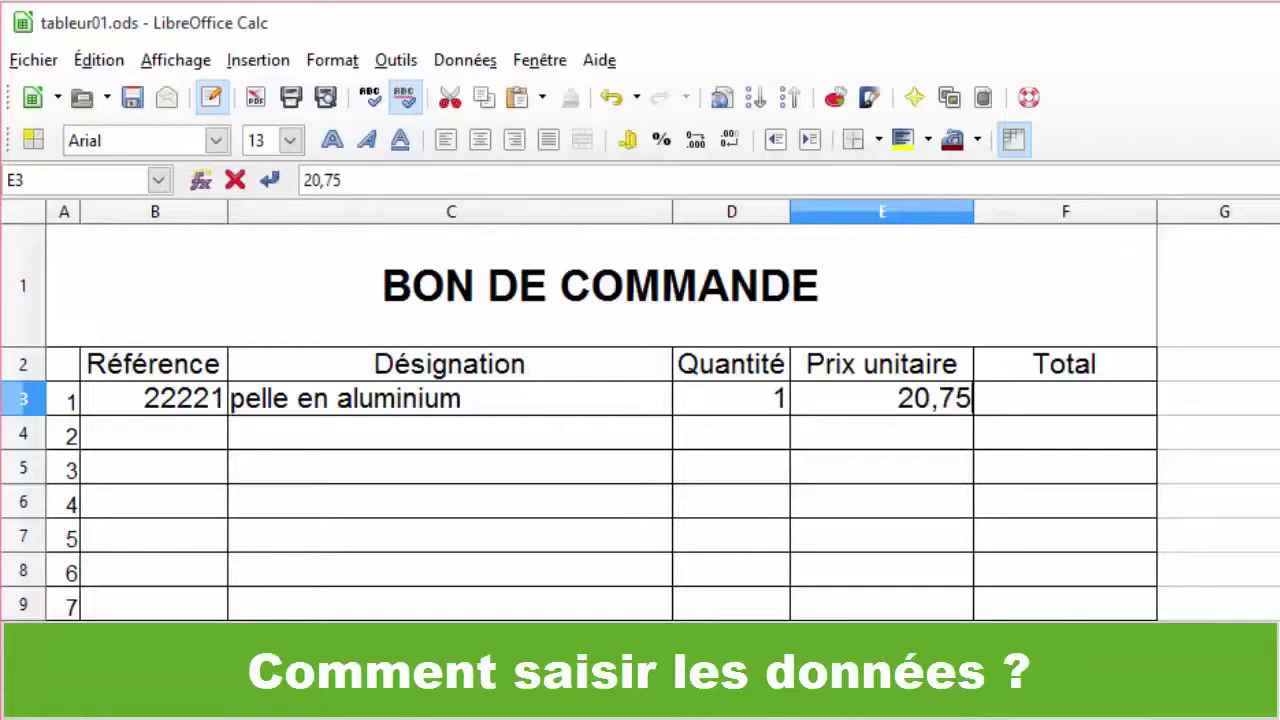
key(Return)
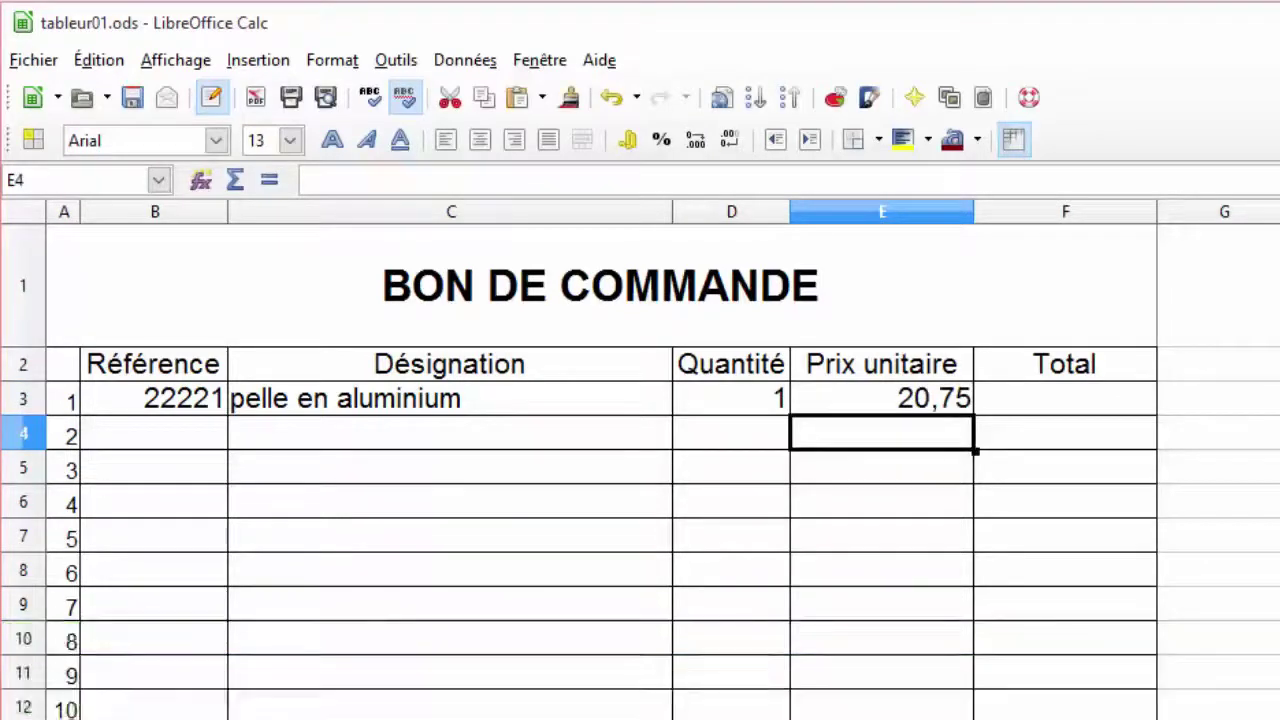
- Enter 20,75 as a fixed value in the Total cell F3
click(1075, 405)
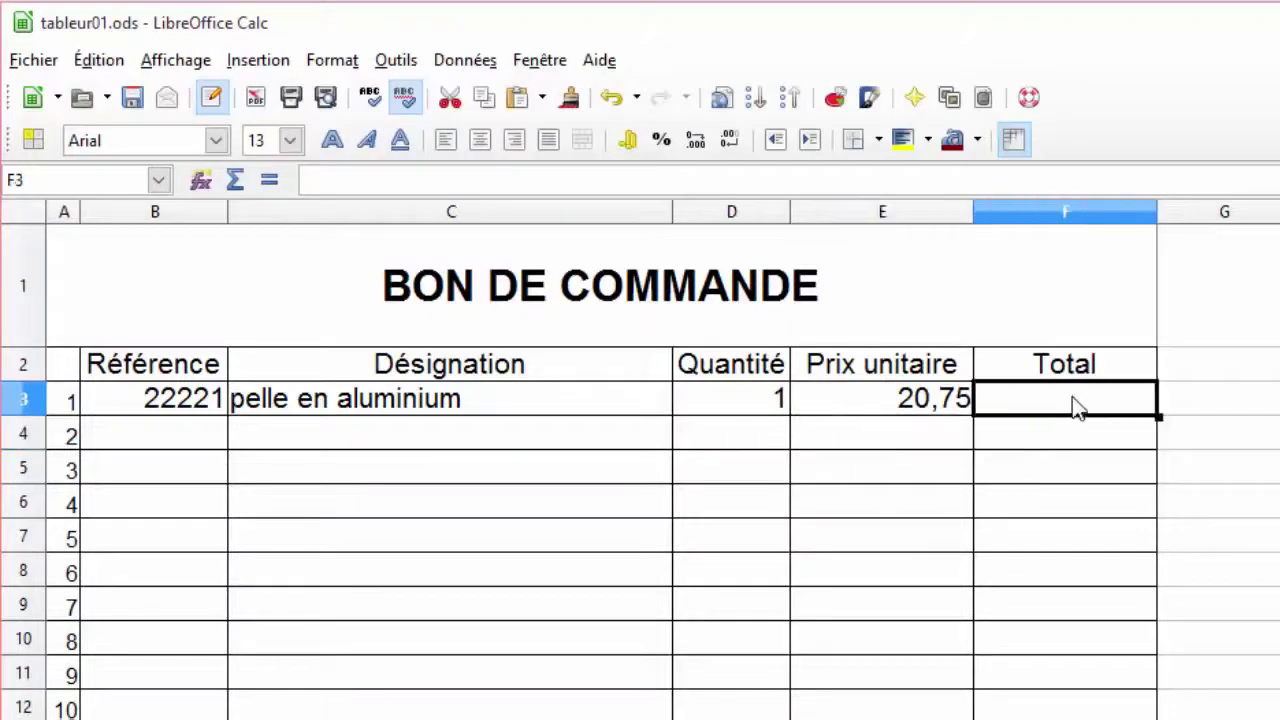
text(20)
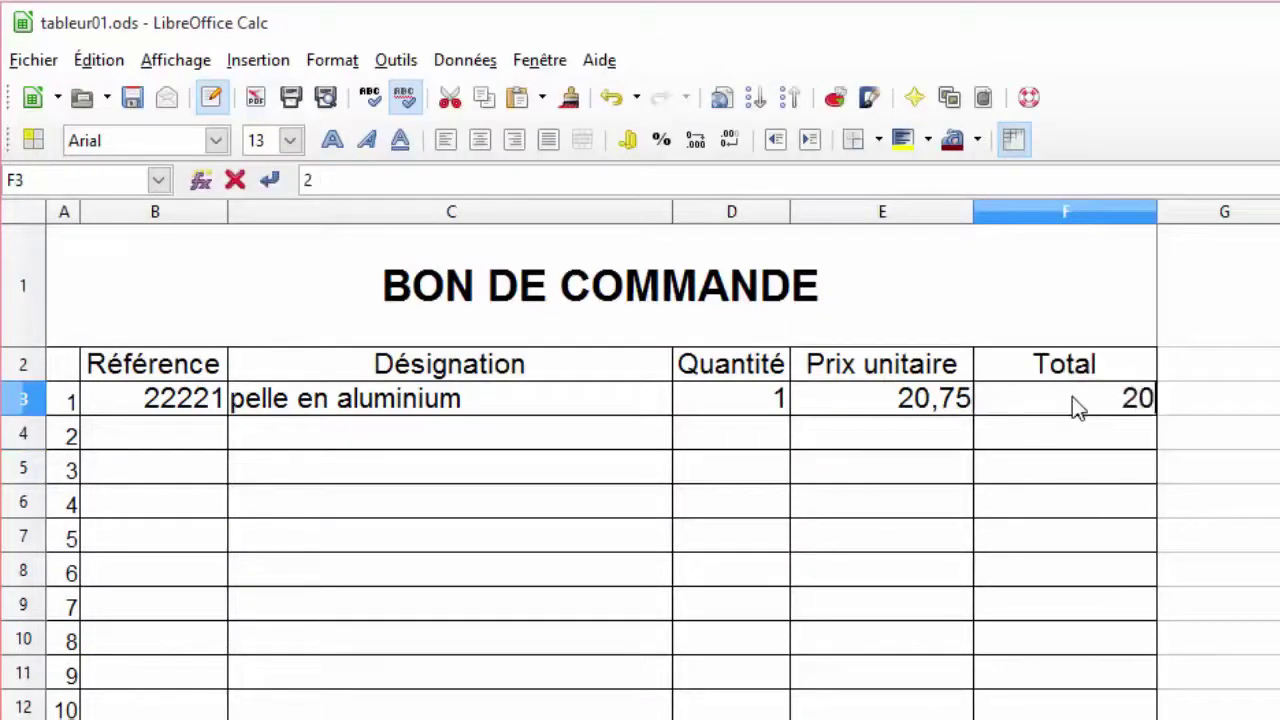
text(,75)
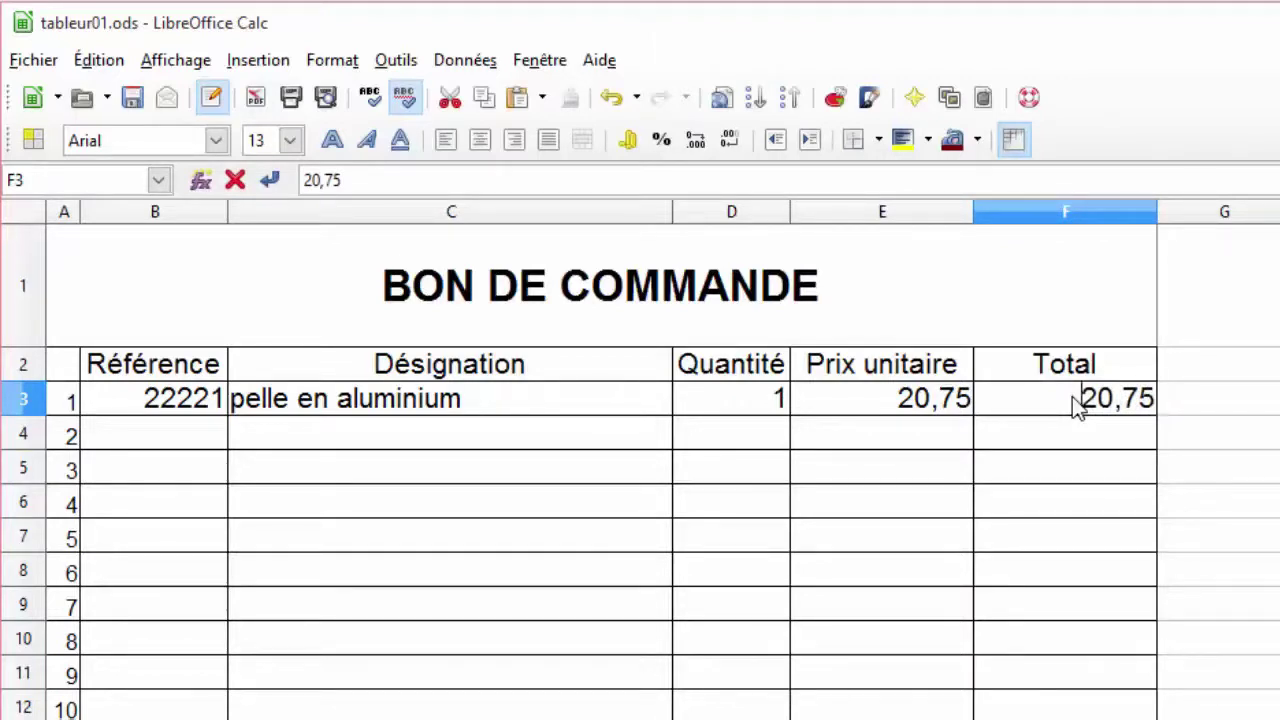
key(Return)
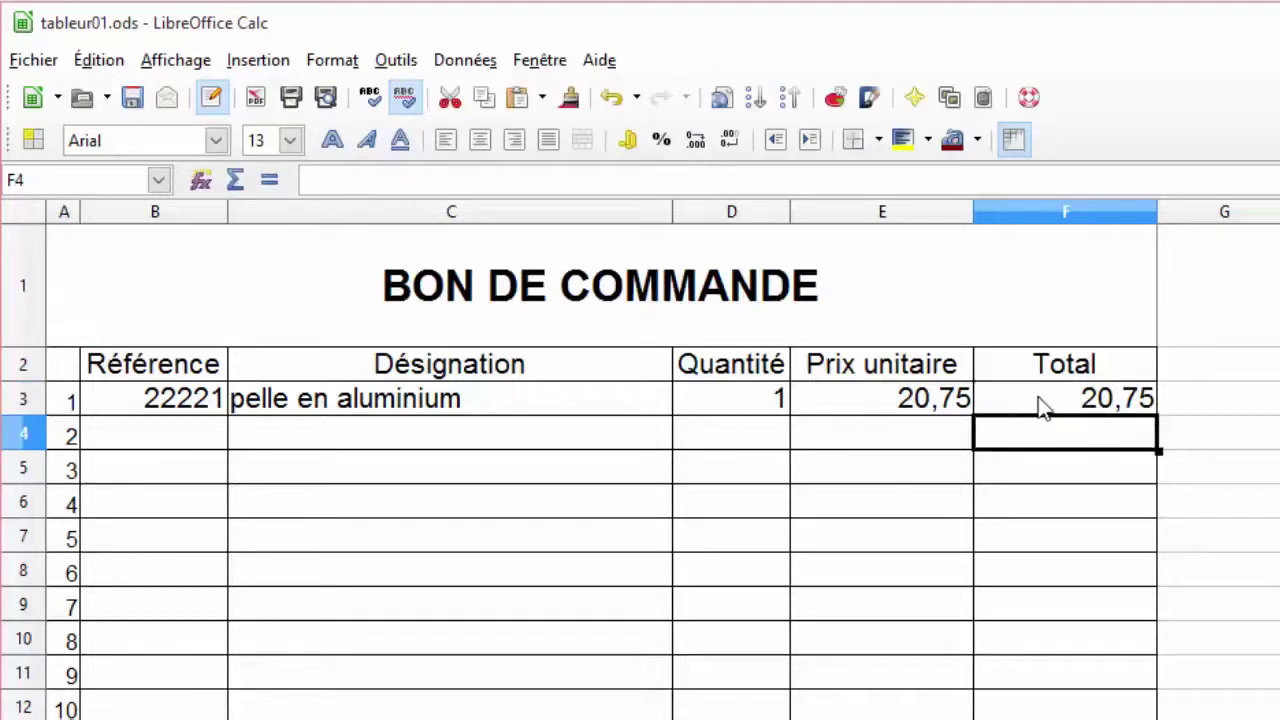
- Set the unit price of the first order line in E3 to 22
click(1040, 400)
click(766, 405)
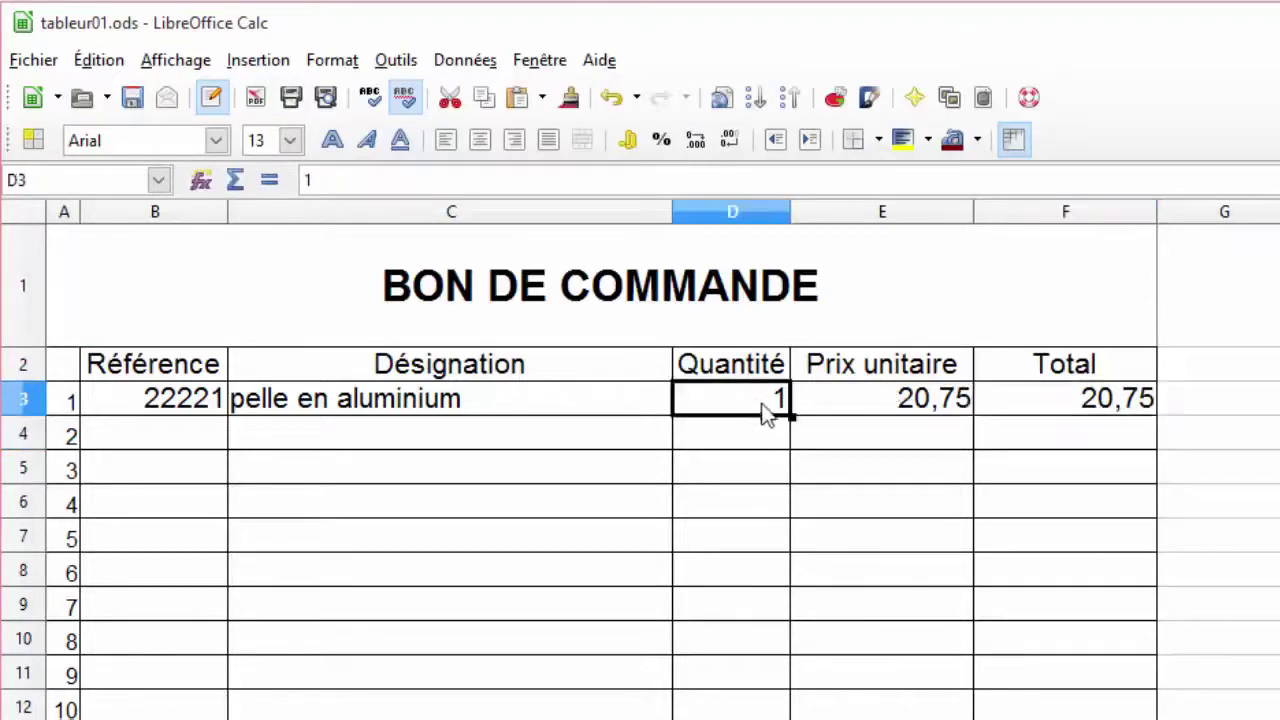
click(860, 410)
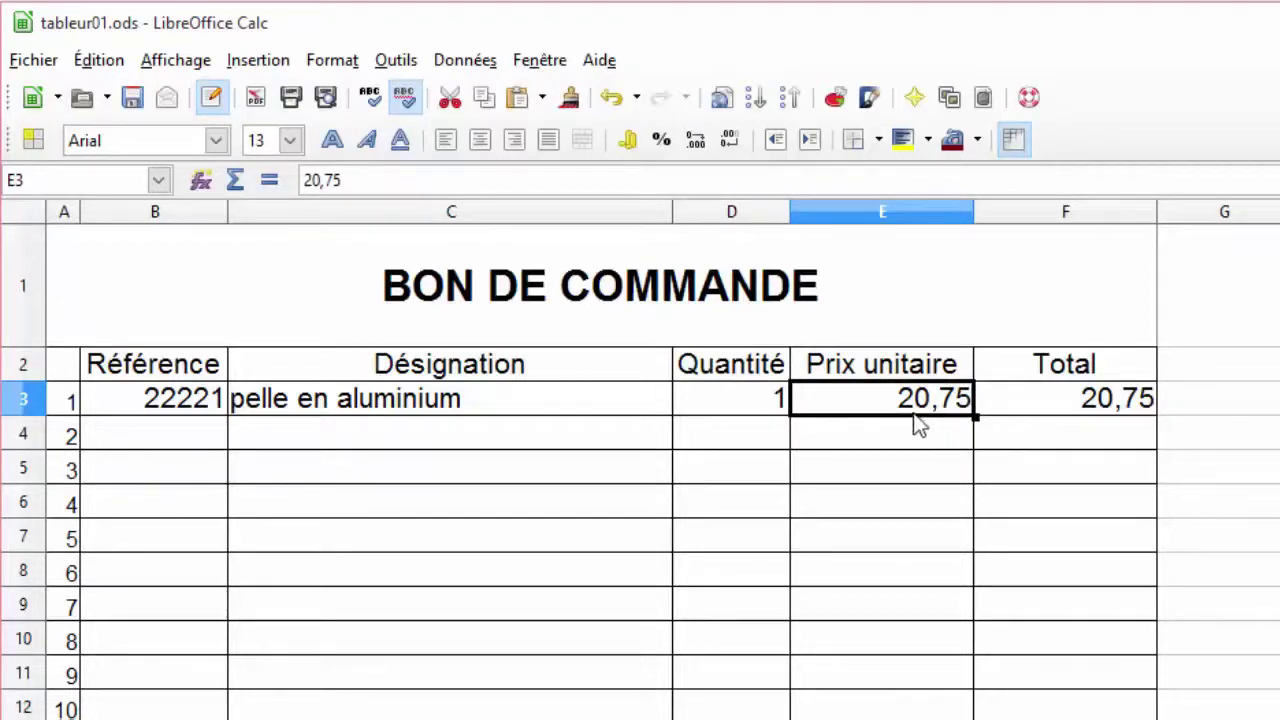
text(22)
key(Return)
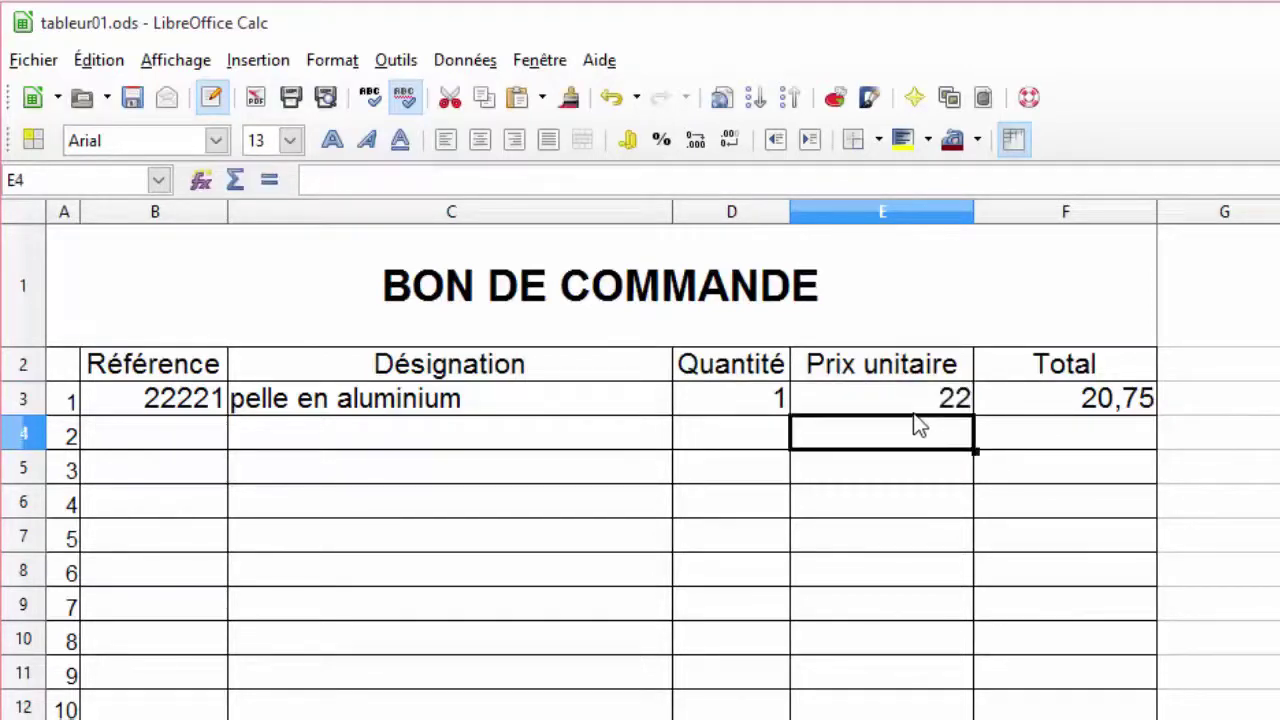
- Clear the fixed total in F3 and set the unit price in E3 to 20,75
click(1116, 401)
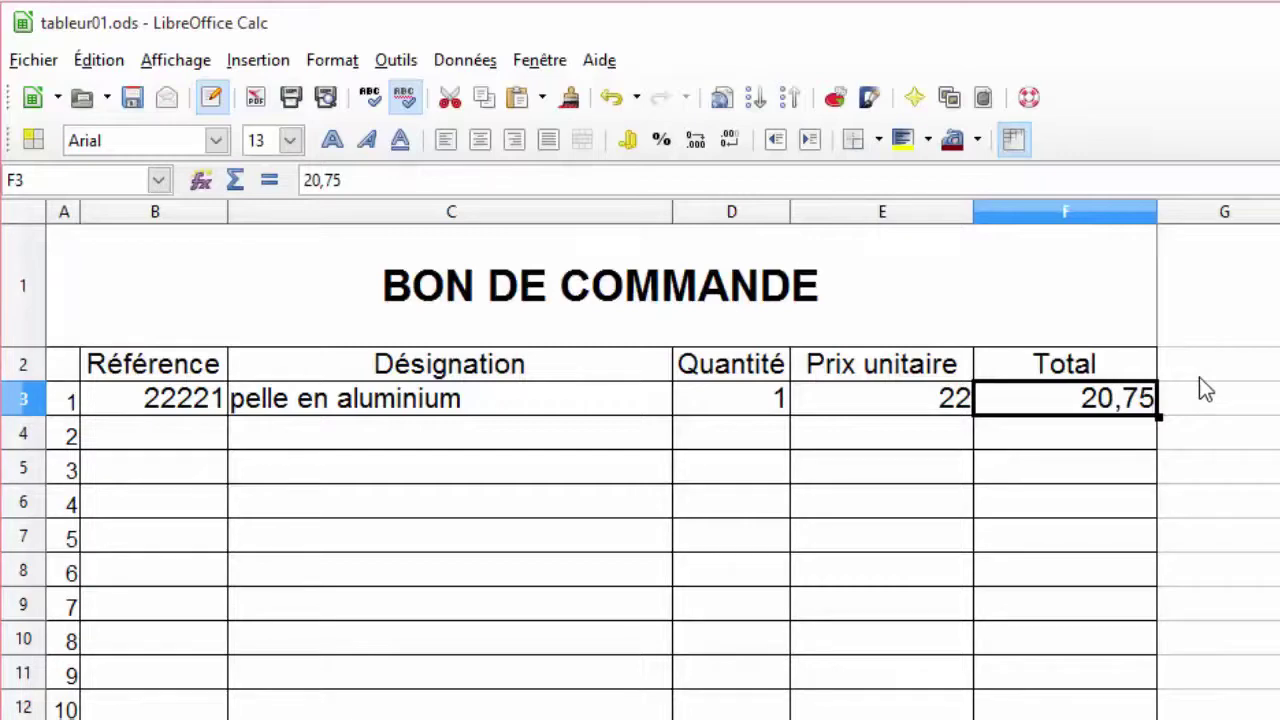
key(Delete)
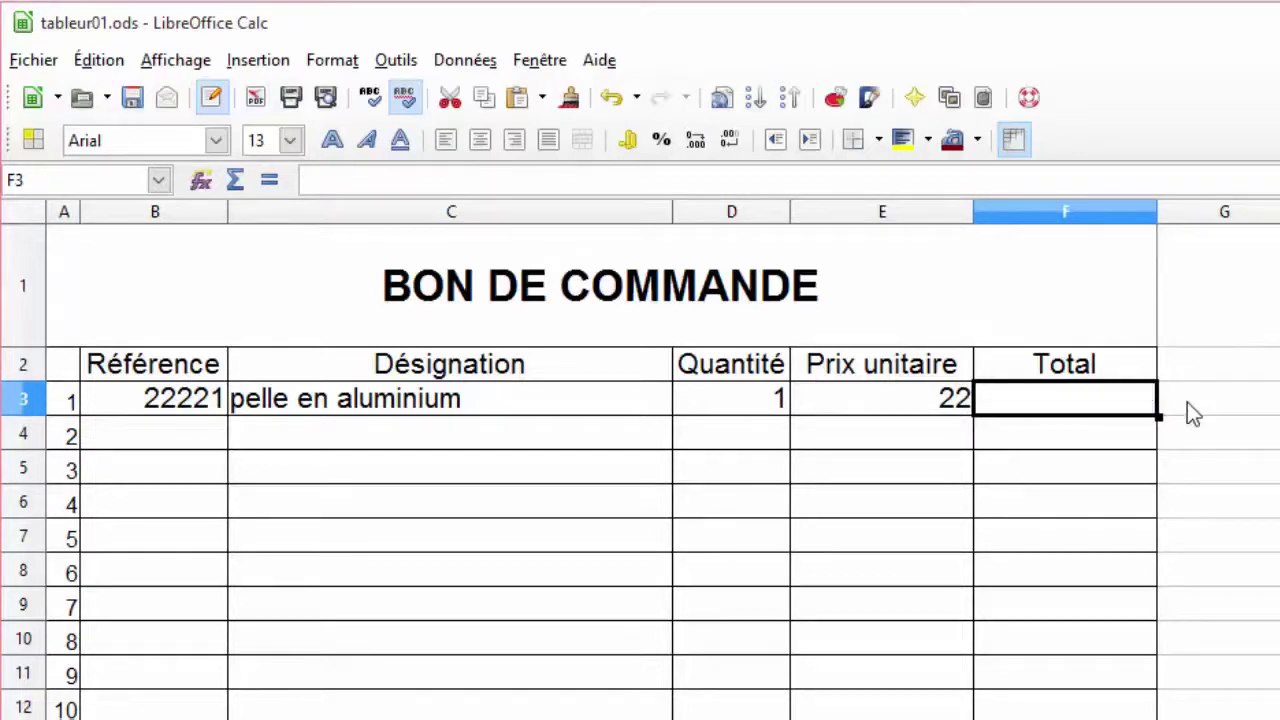
key(Left)
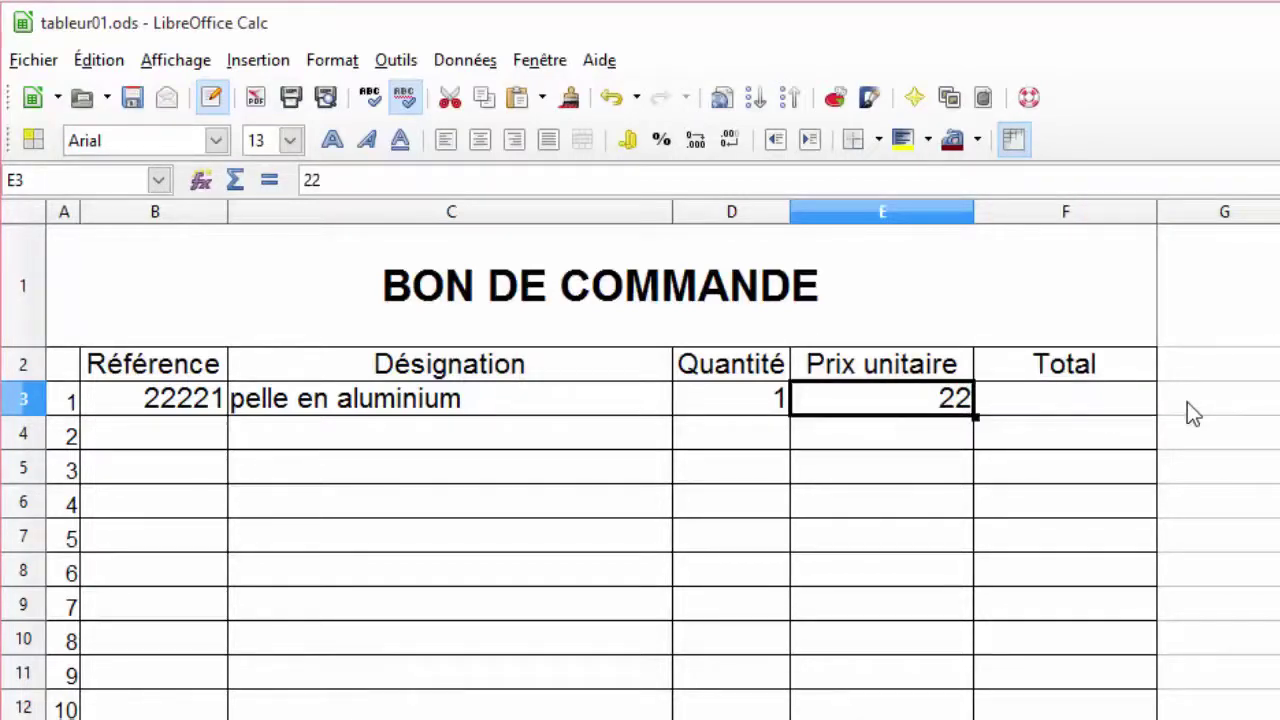
text(20,75)
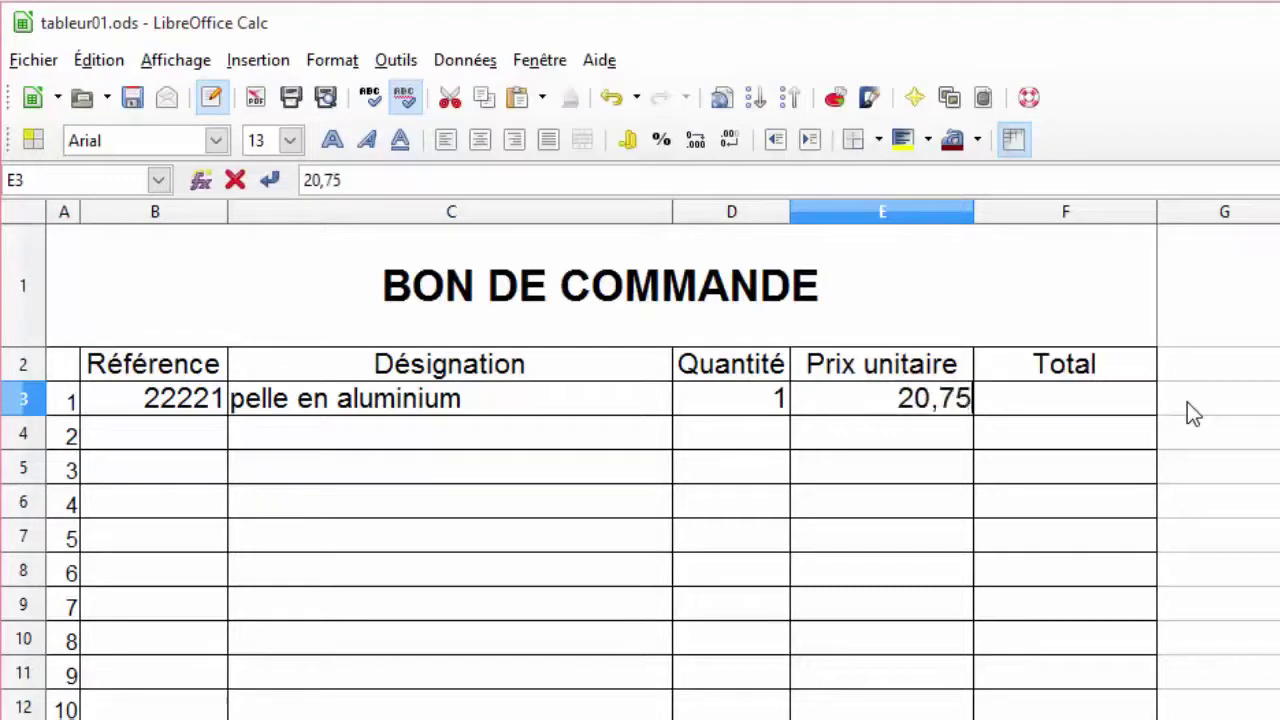
key(Return)
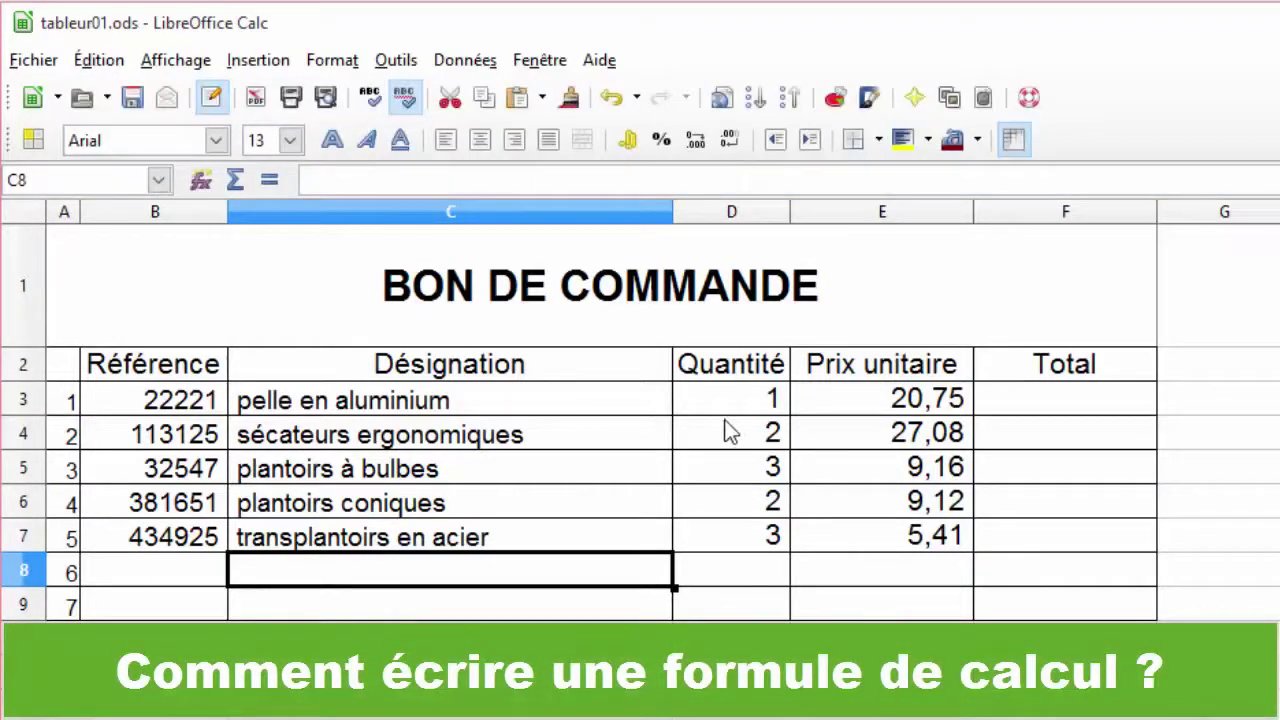
- Calculate the first line's total in F3 by multiplying quantity by unit price with the formula =D3*E3
click(1019, 391)
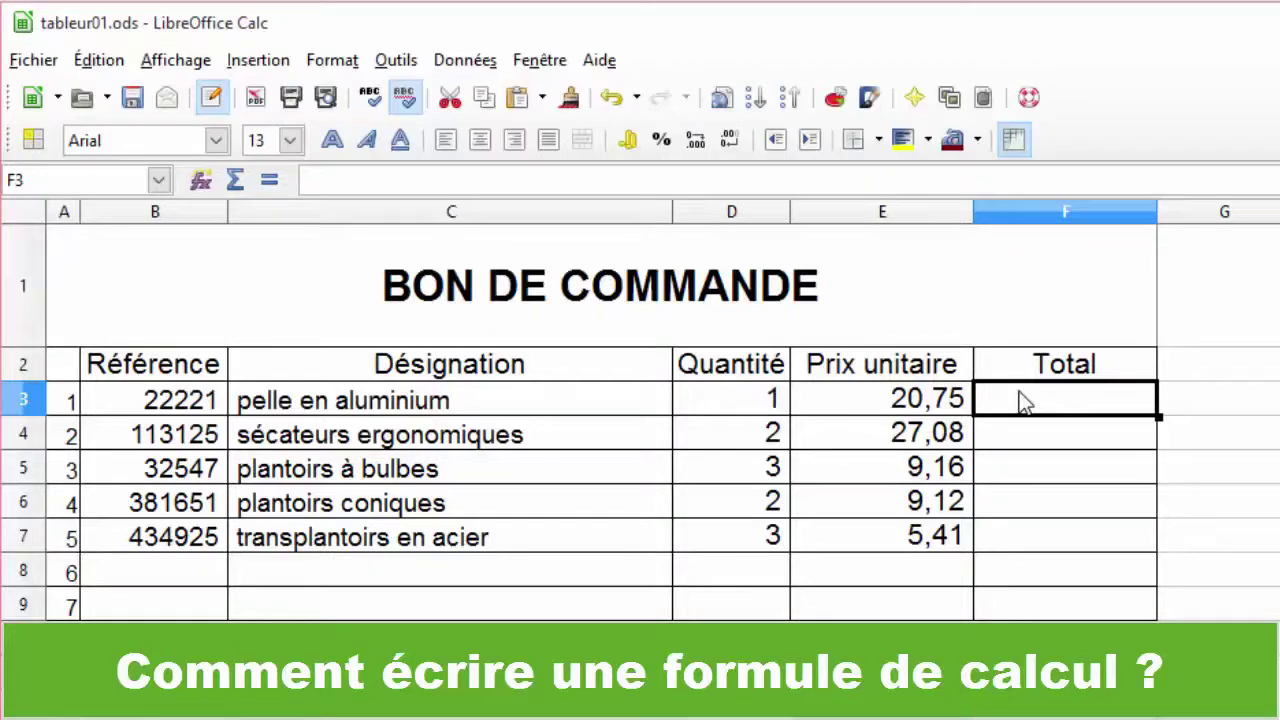
text(=)
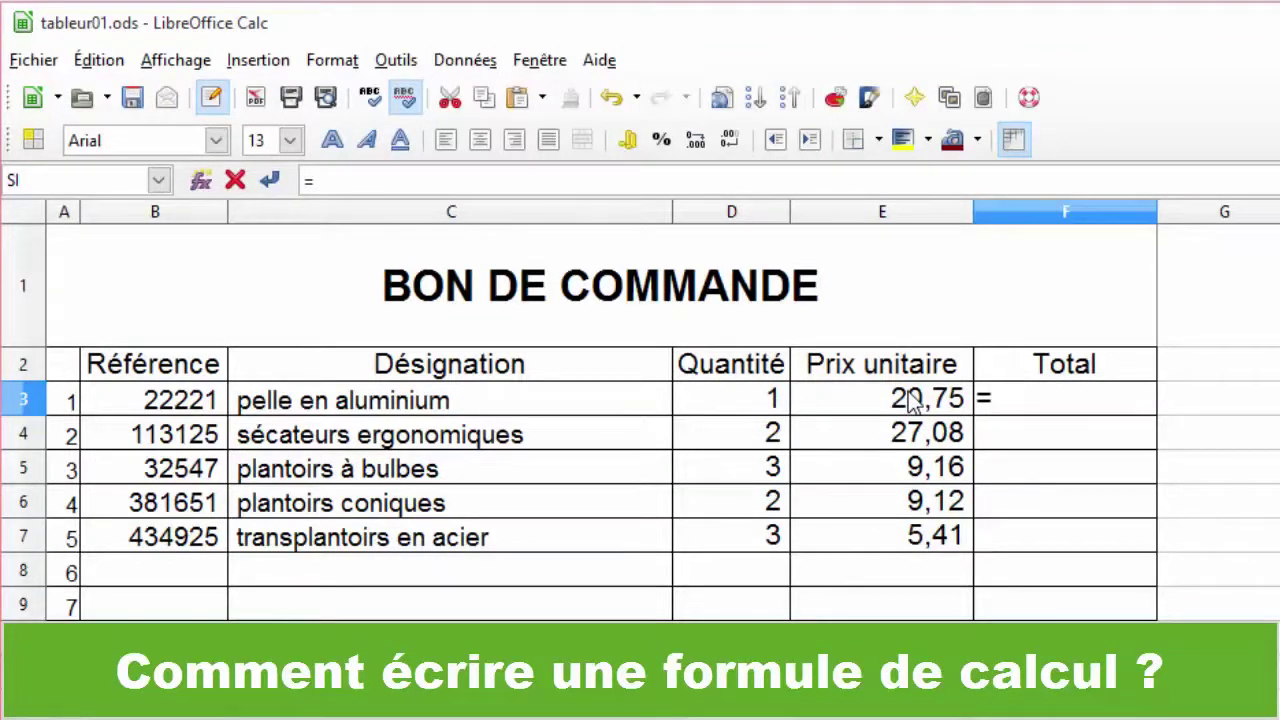
click(750, 410)
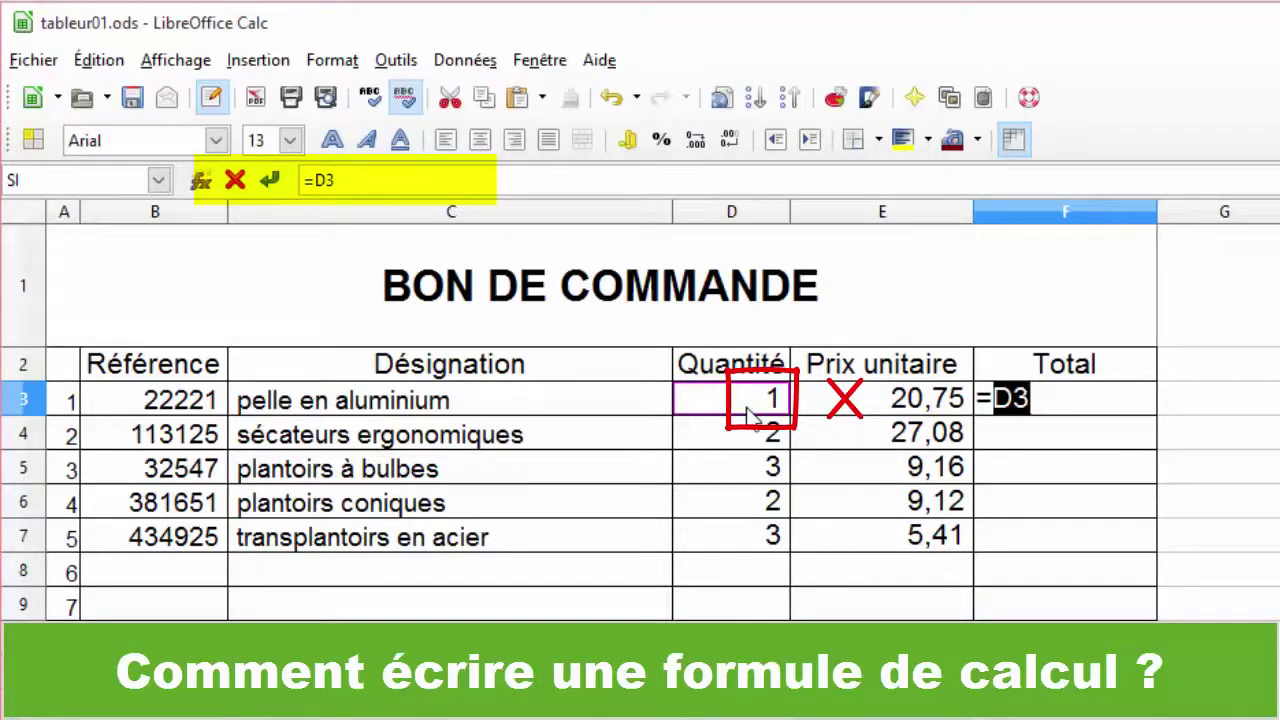
text(*)
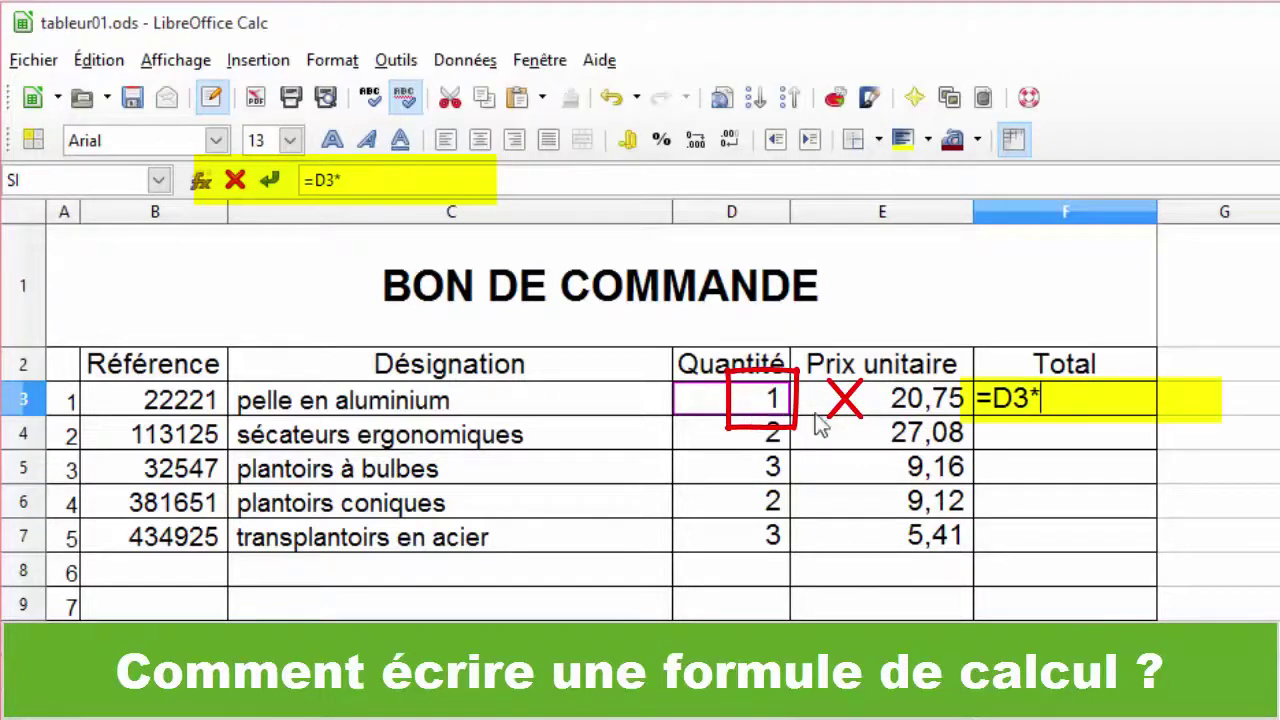
click(868, 412)
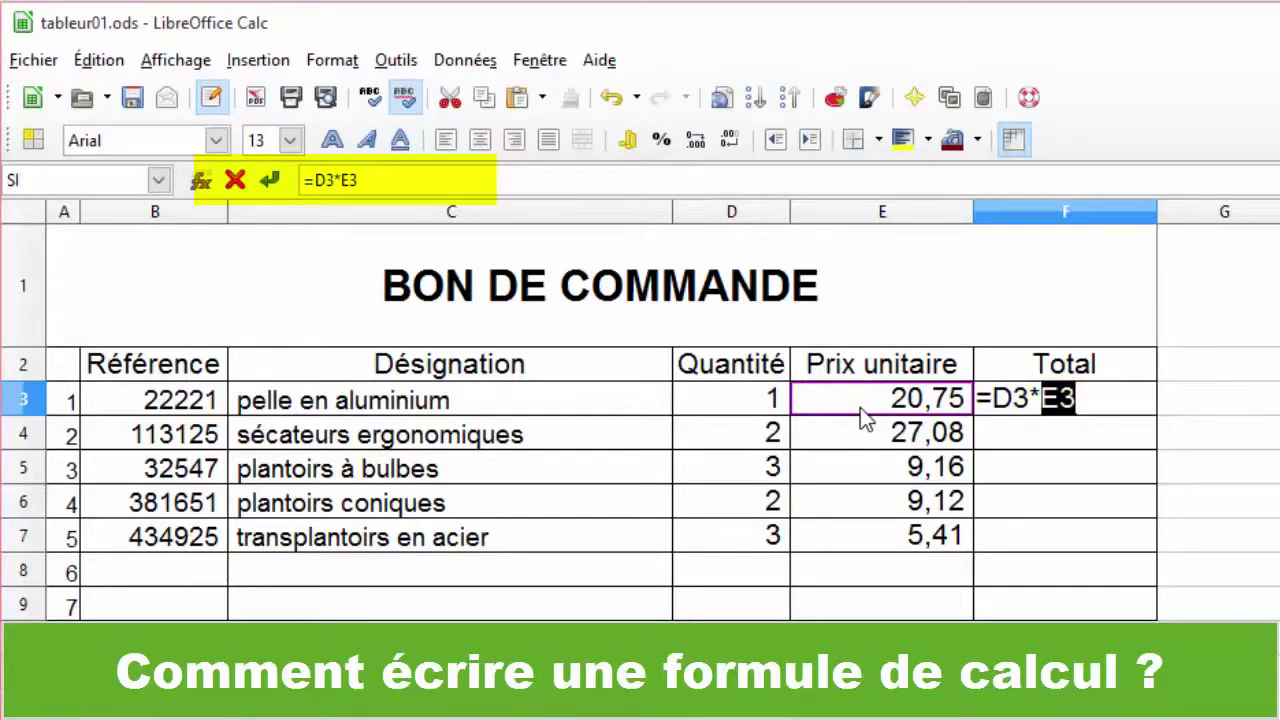
key(Return)
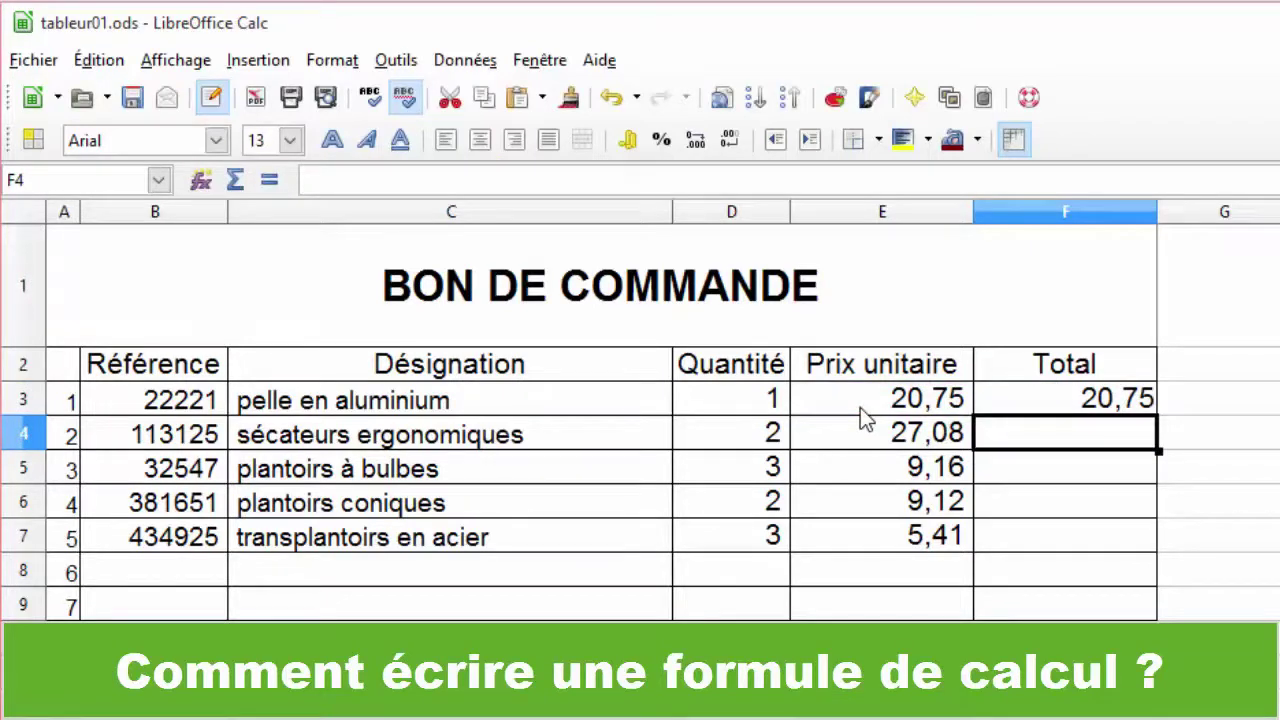
- Set the quantity in D3 to 2 to test the total formula, and undo the change
click(767, 405)
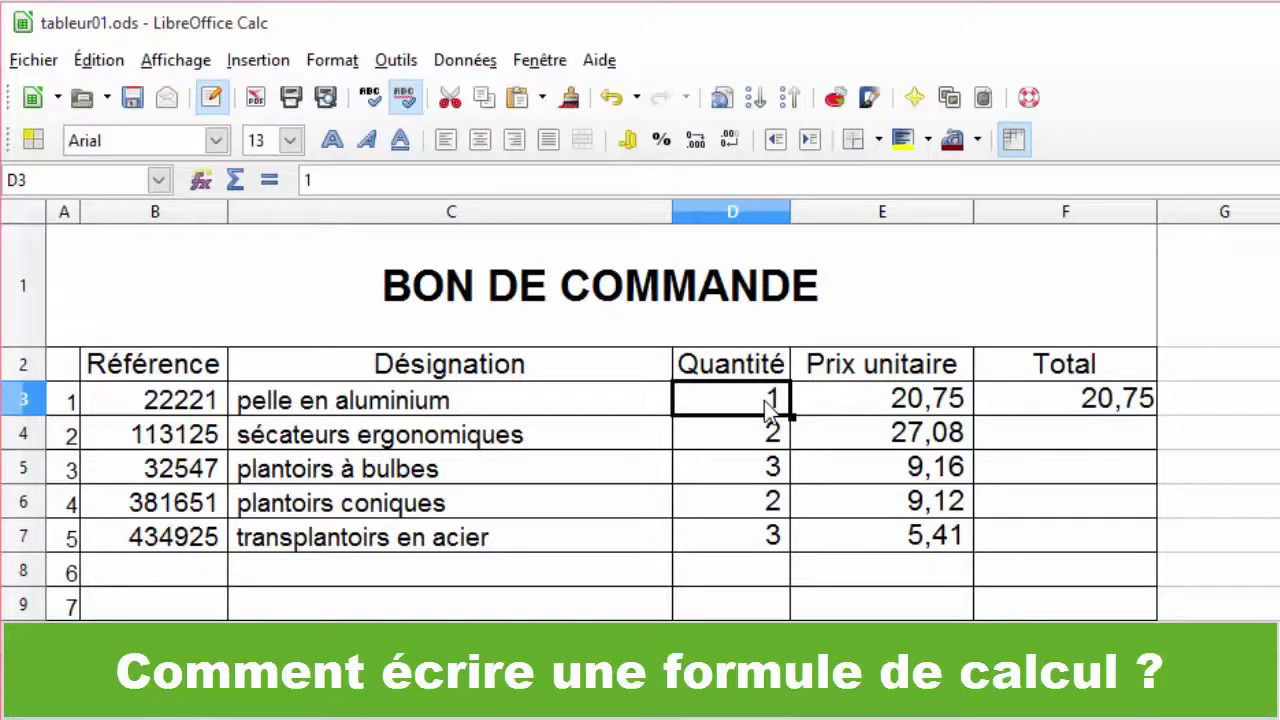
text(2)
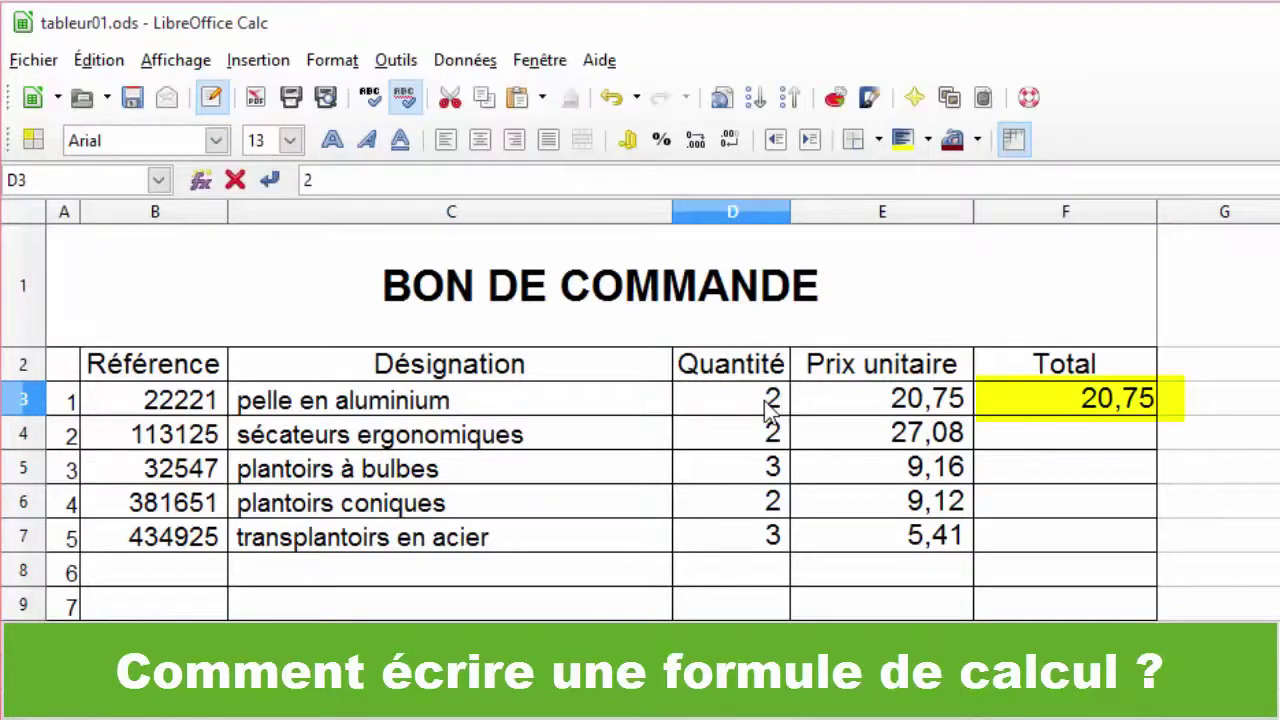
key(Return)
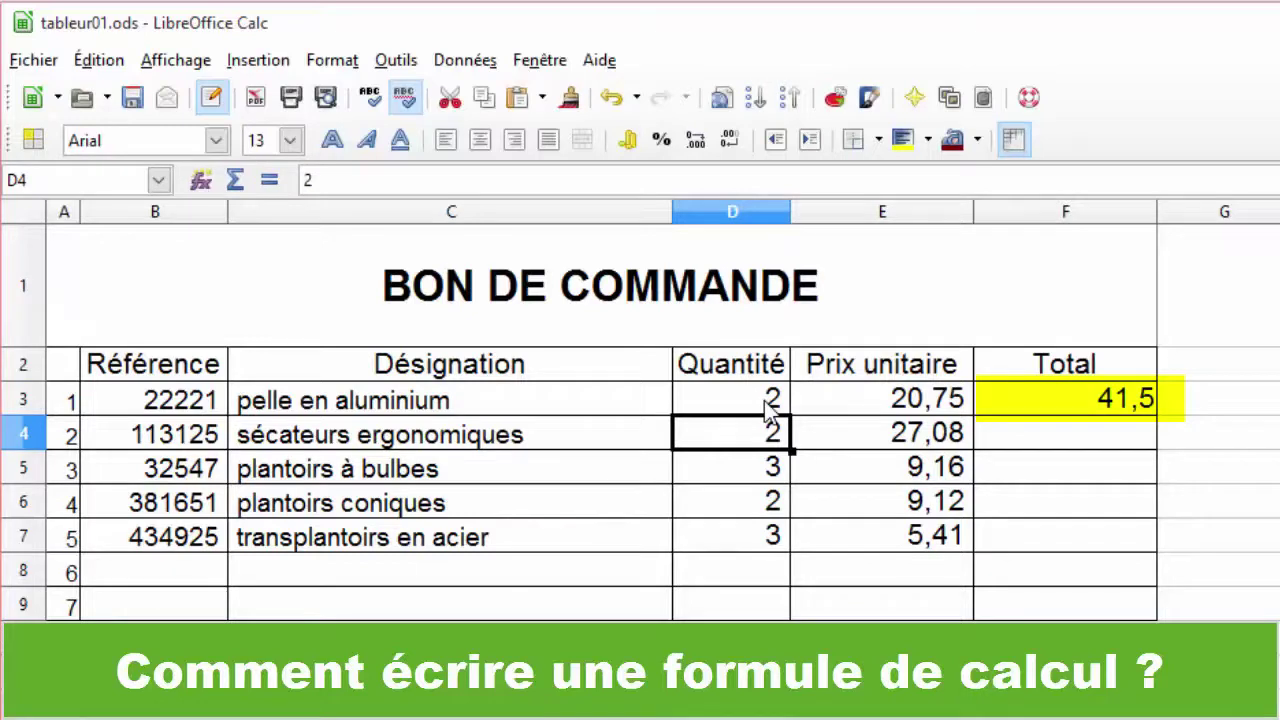
key(ctrl+z)
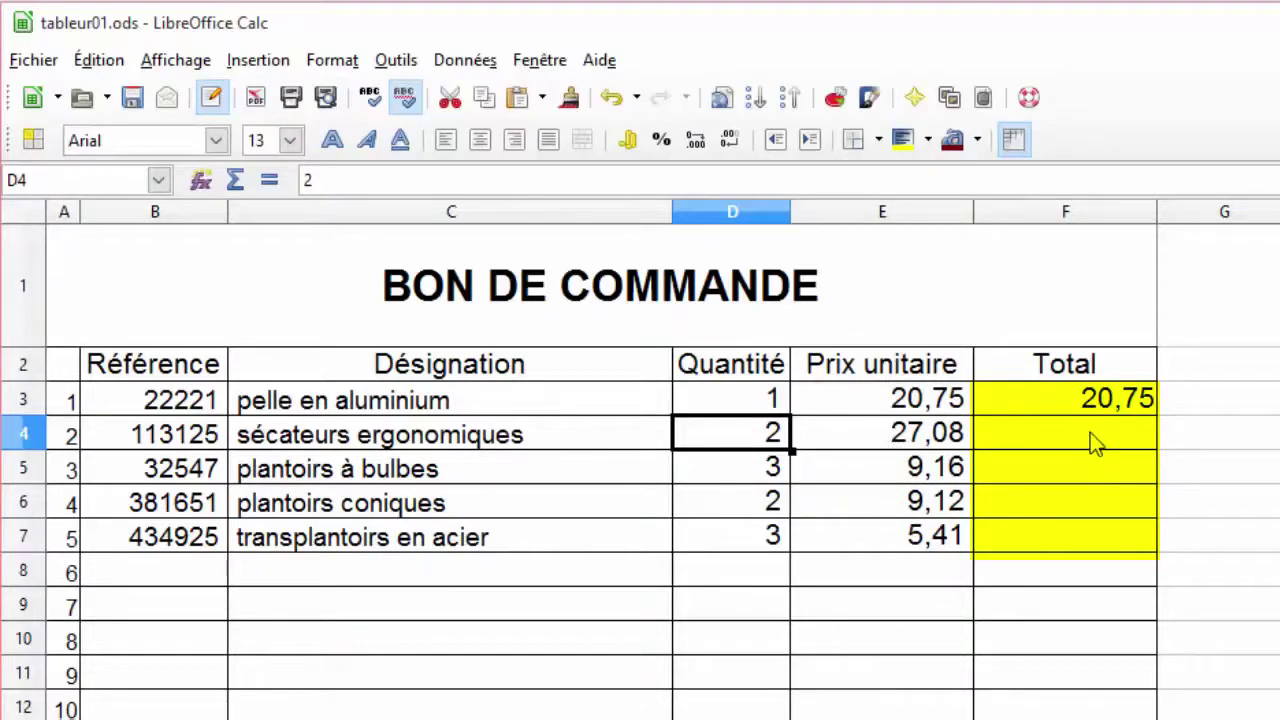
- Calculate the second line's total in F4 with the formula =D4*E4
drag(1030, 435, 1075, 705)
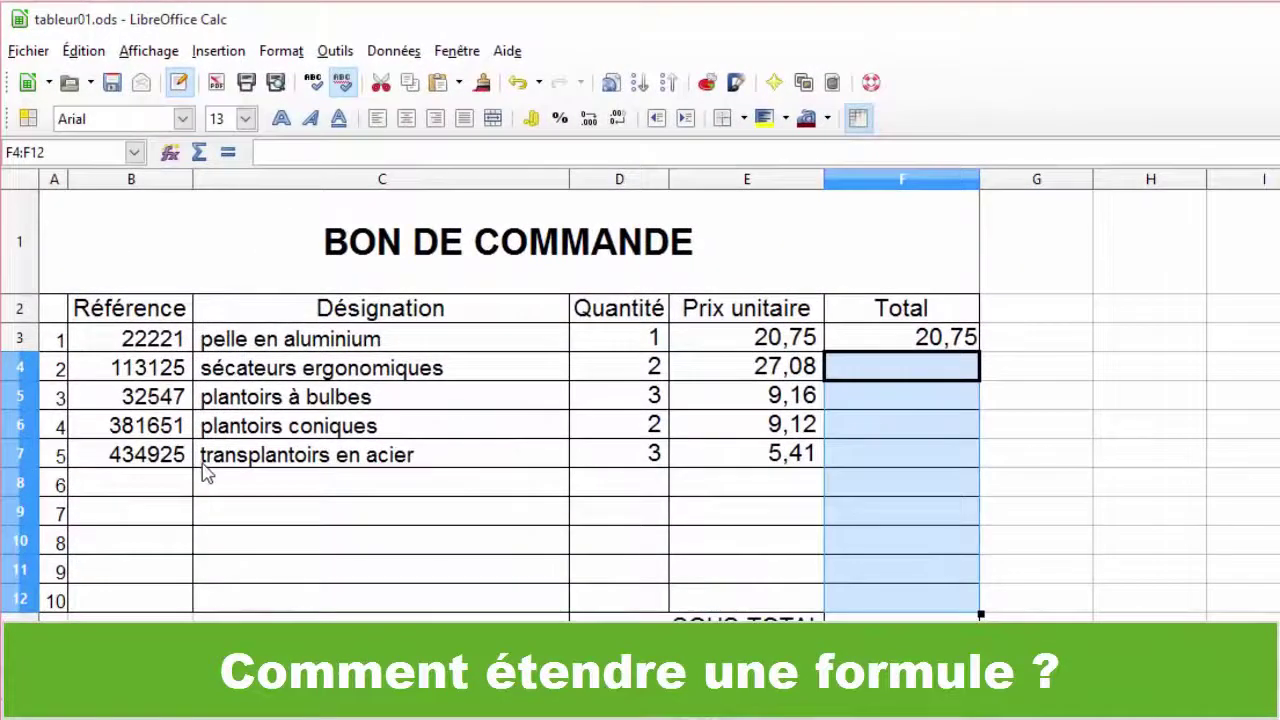
click(870, 375)
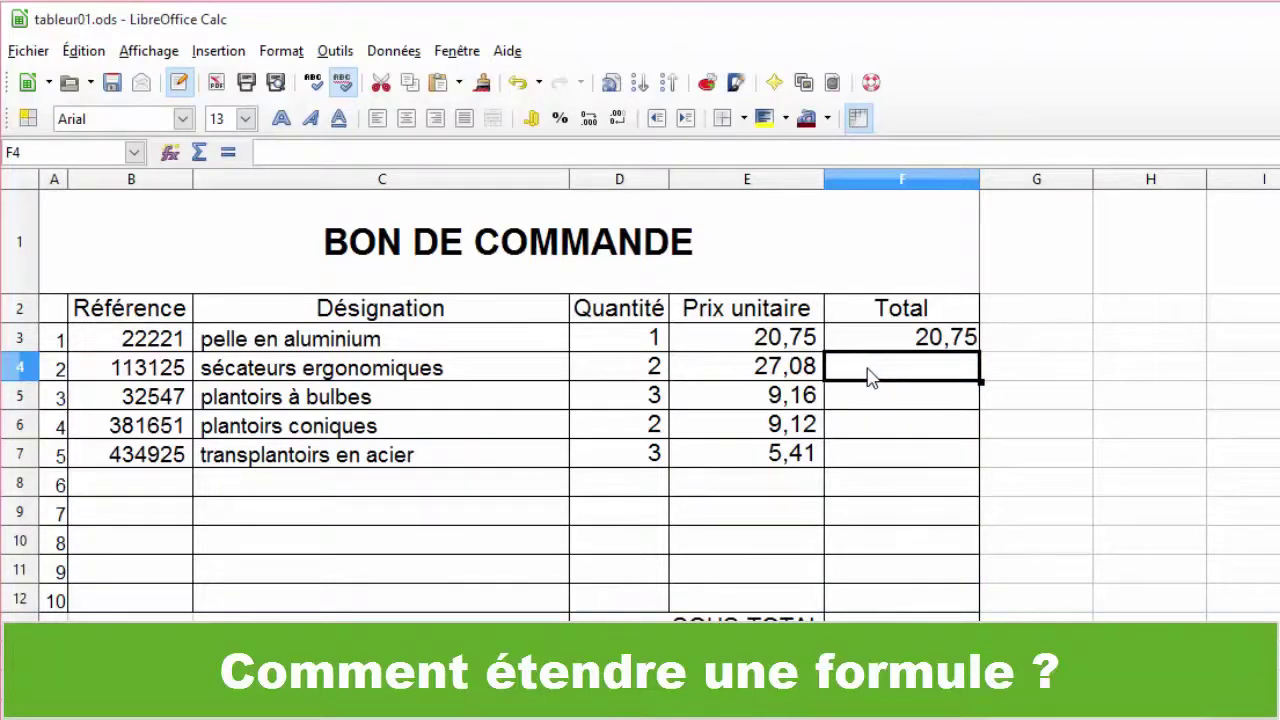
text(=)
click(645, 369)
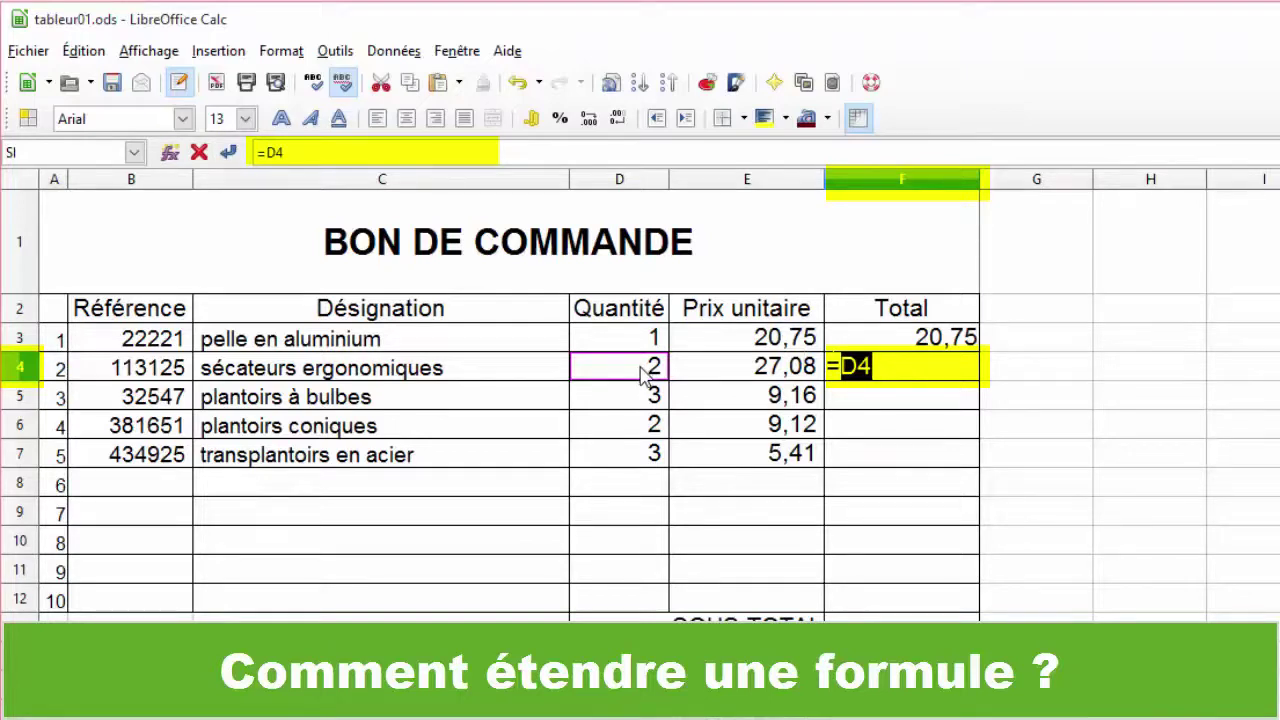
text(*)
click(765, 368)
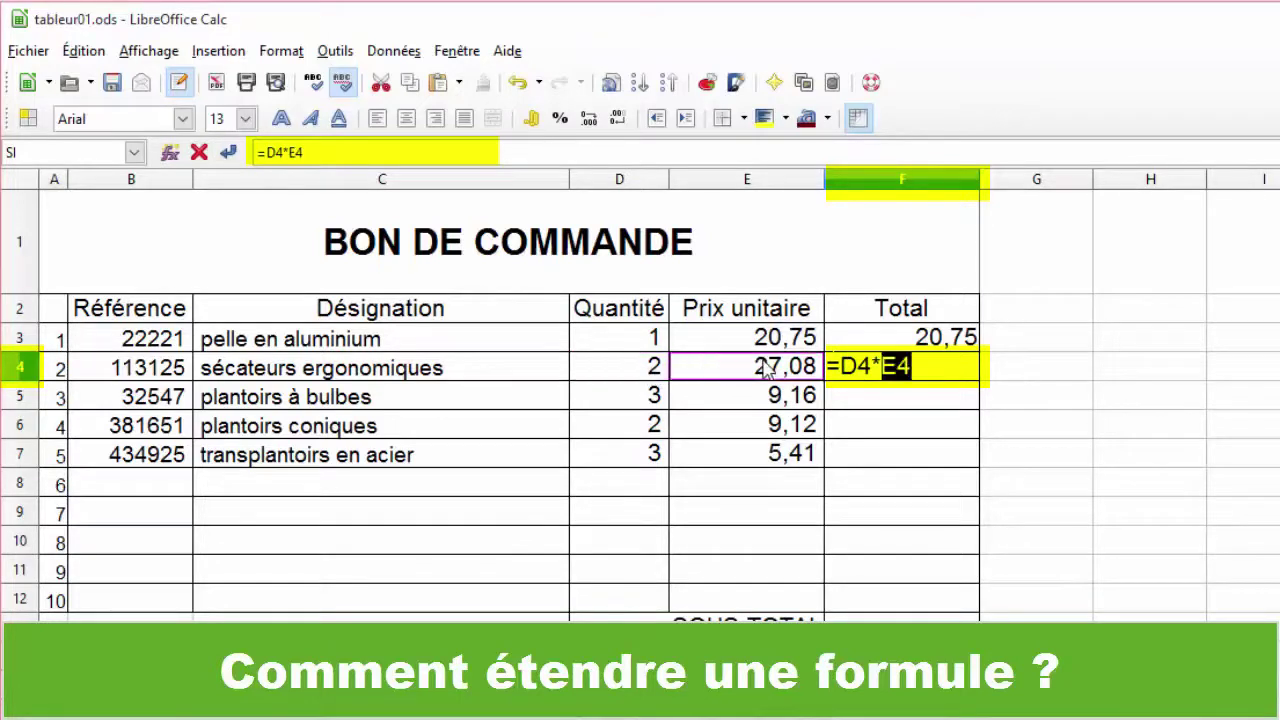
key(Return)
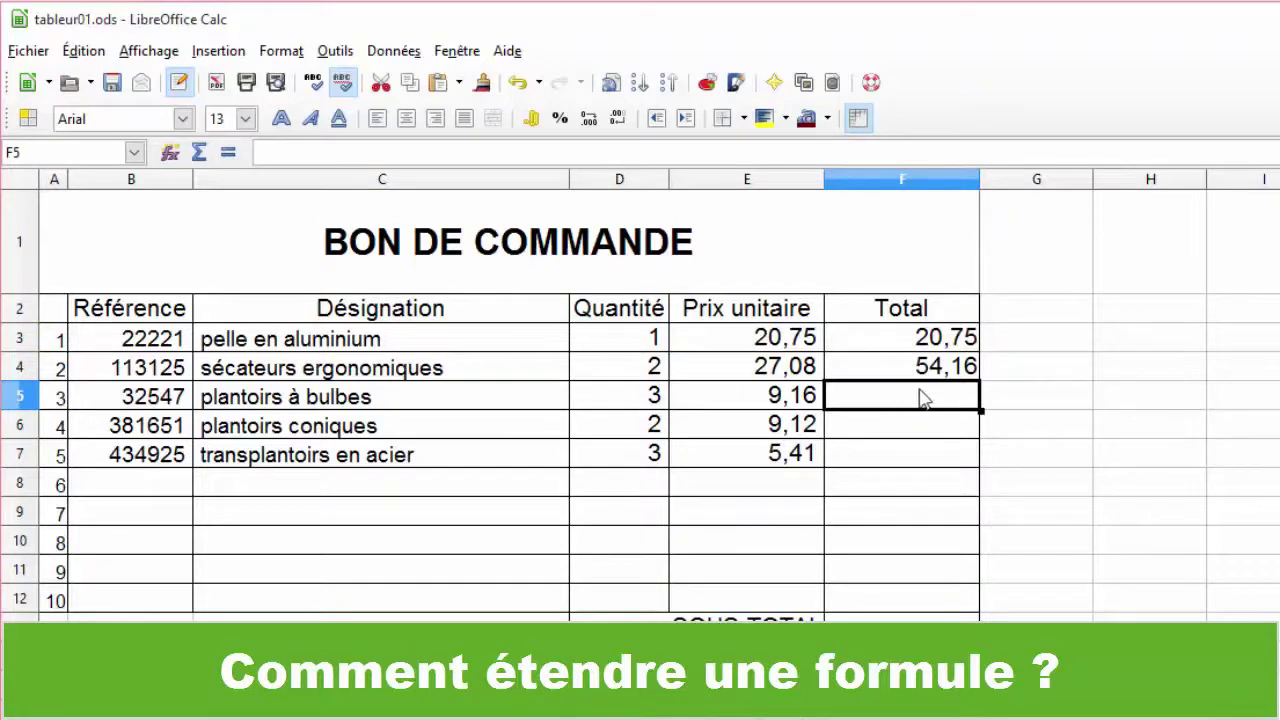
- Clear the total in F4 and extend the formula from F3 down through F12
click(967, 378)
key(Delete)
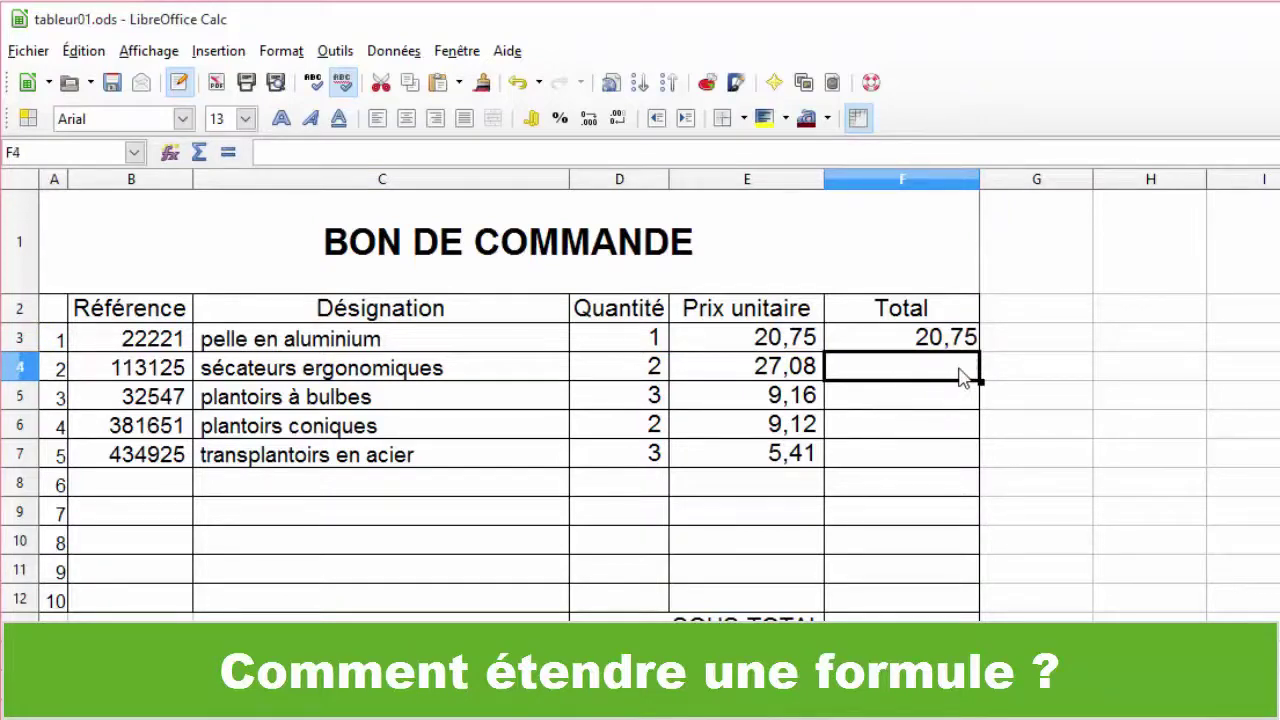
click(902, 340)
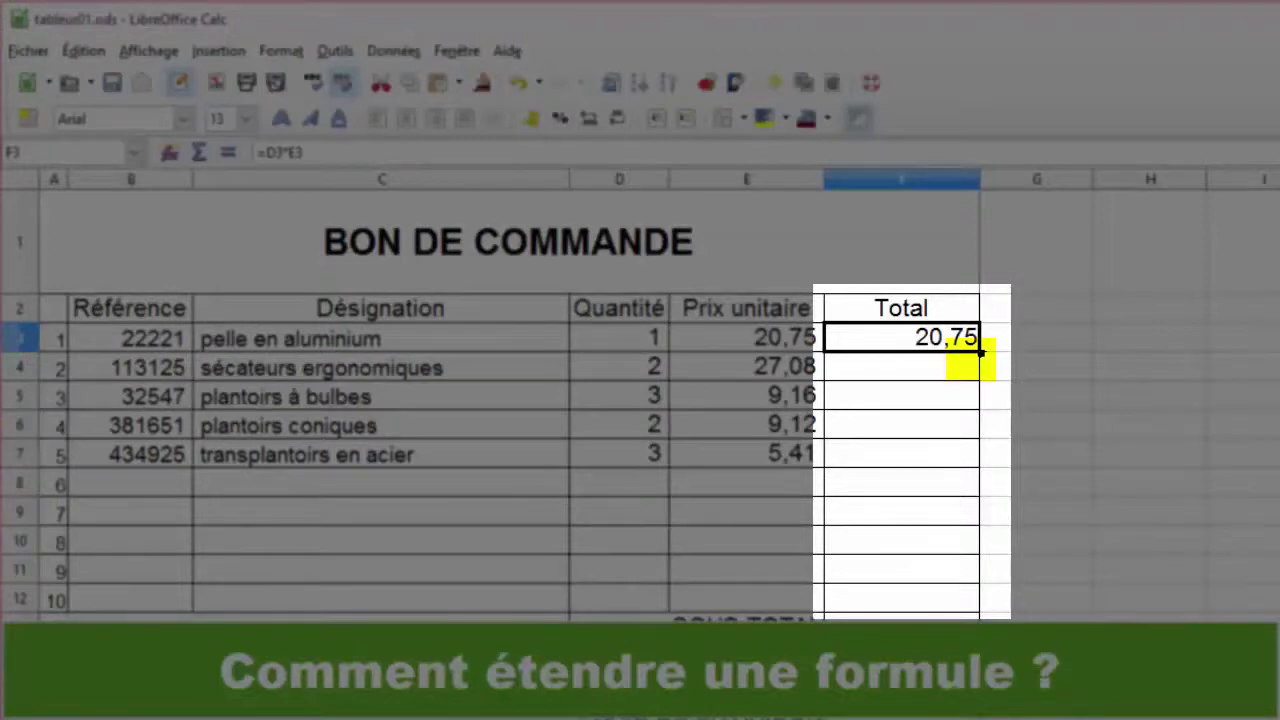
drag(981, 356, 929, 605)
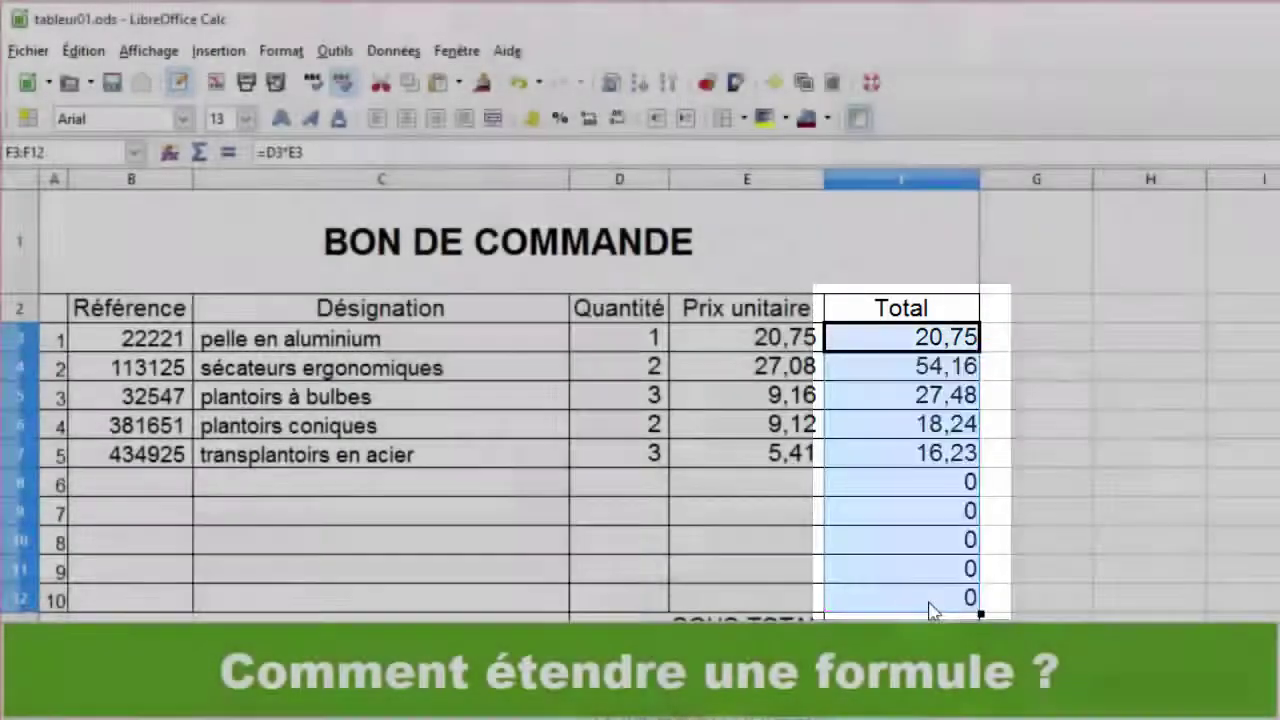
- Check the extended formulas in F4 to F8 and the empty quantity and unit price cells in row 8
click(893, 381)
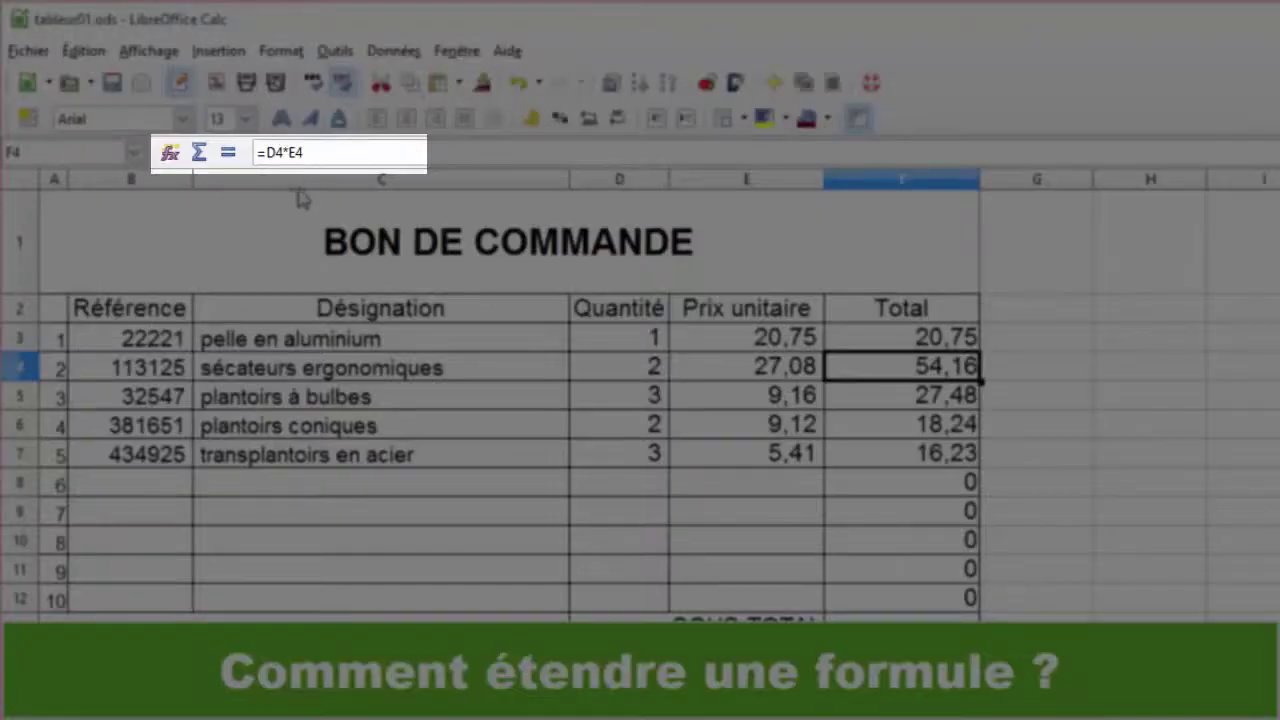
click(886, 399)
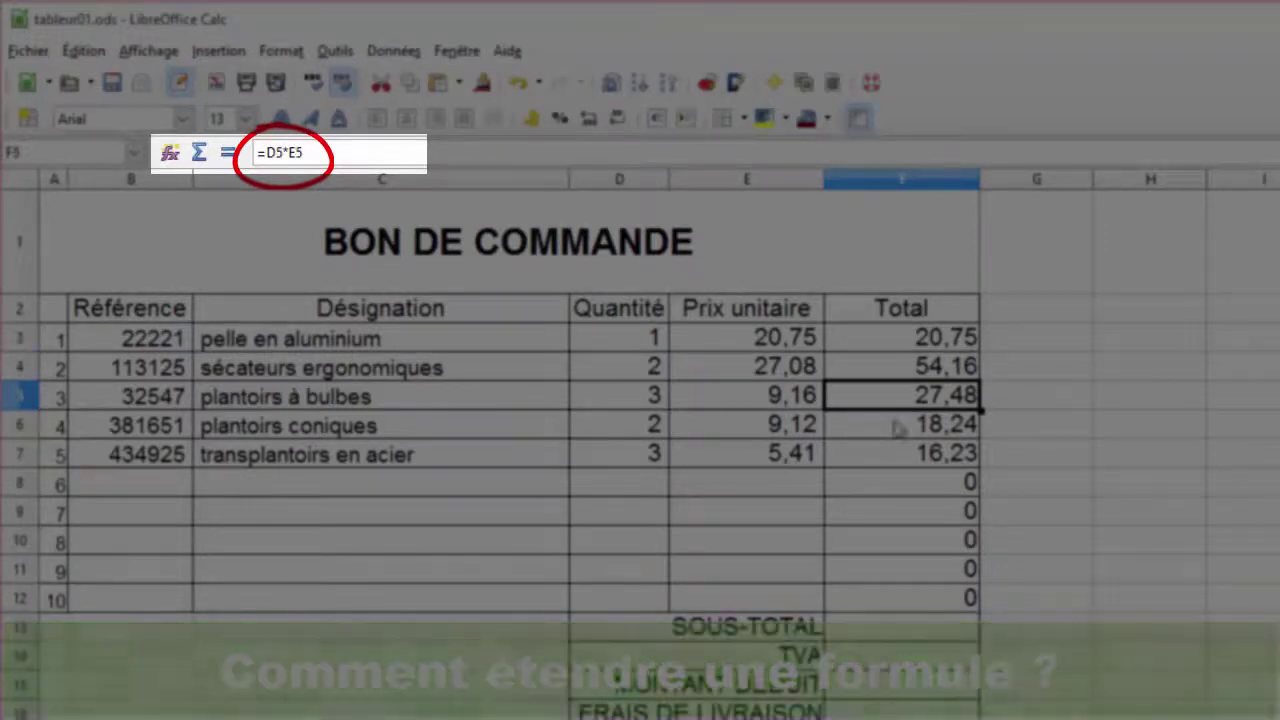
click(897, 428)
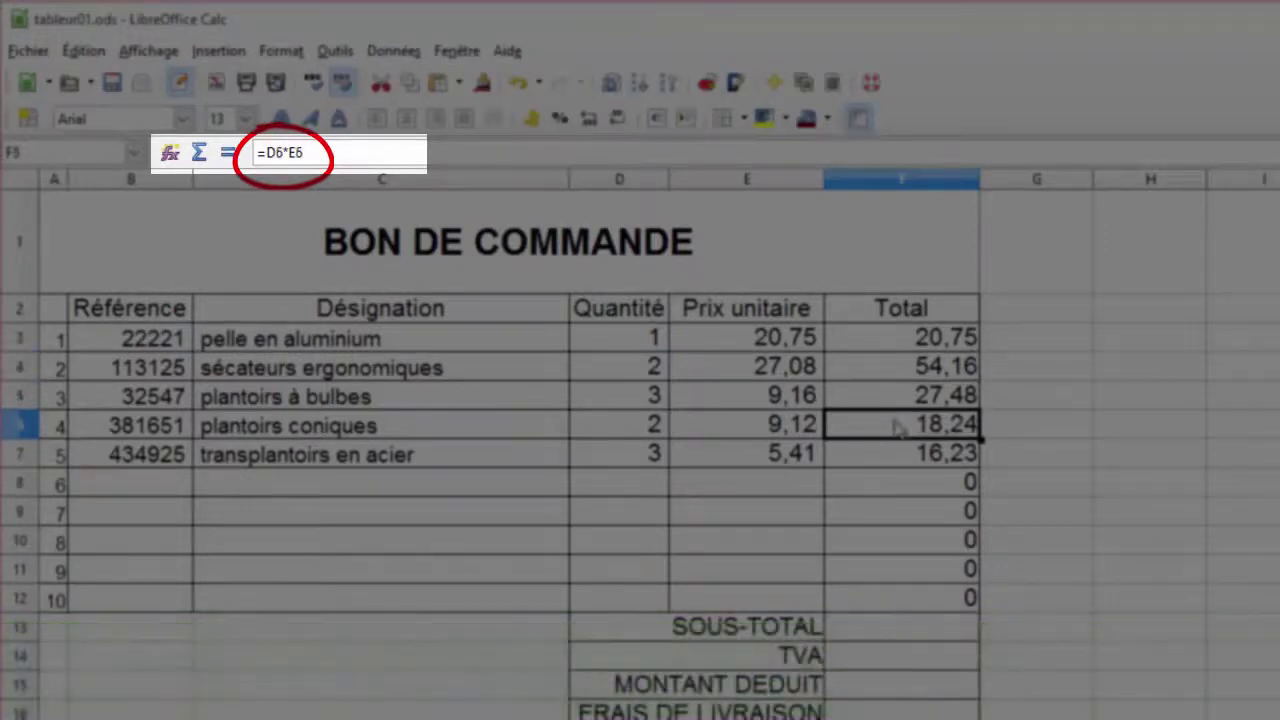
click(902, 474)
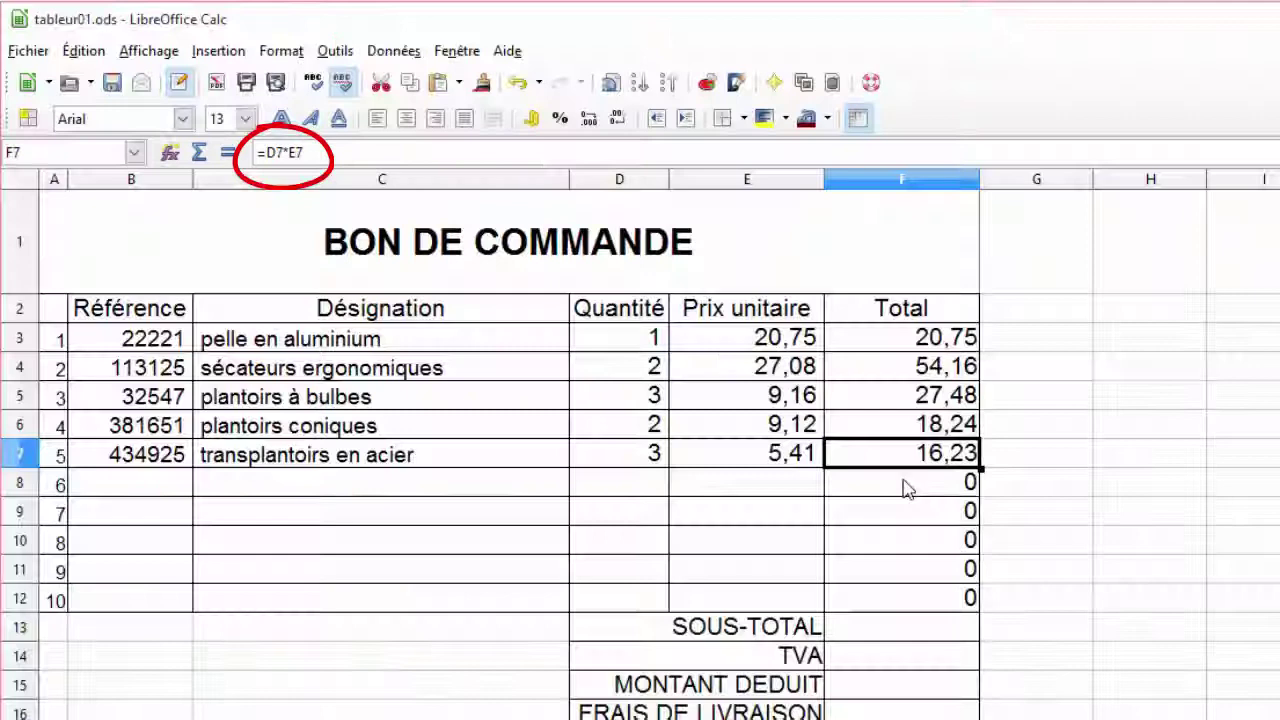
click(904, 486)
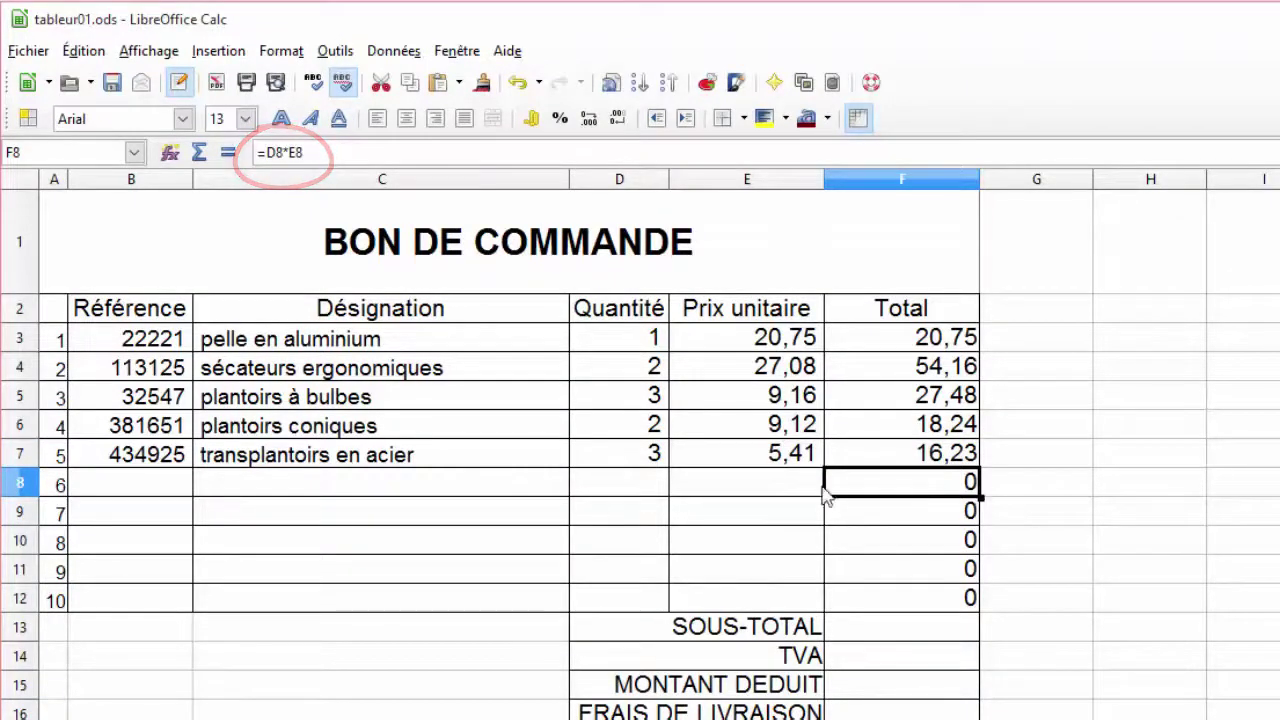
click(683, 487)
click(658, 488)
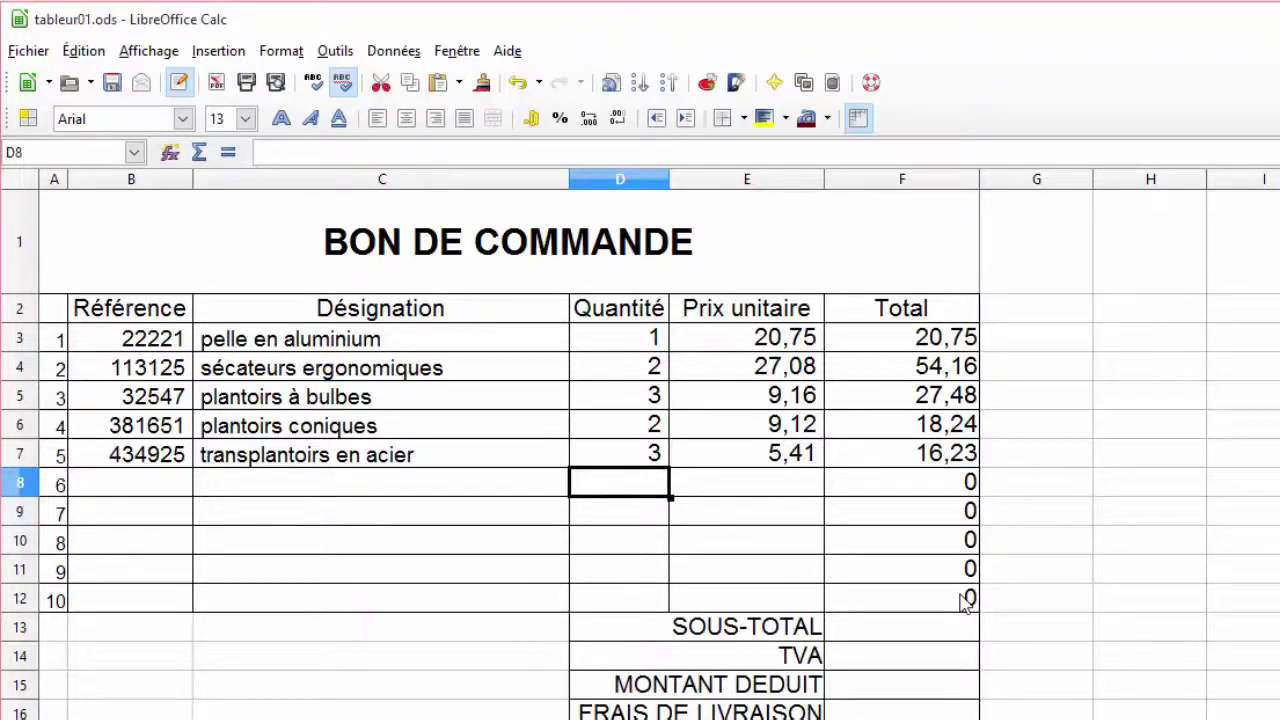
- Examine the line totals in F3 to F7 that make up the SOUS-TOTAL in F13
click(950, 628)
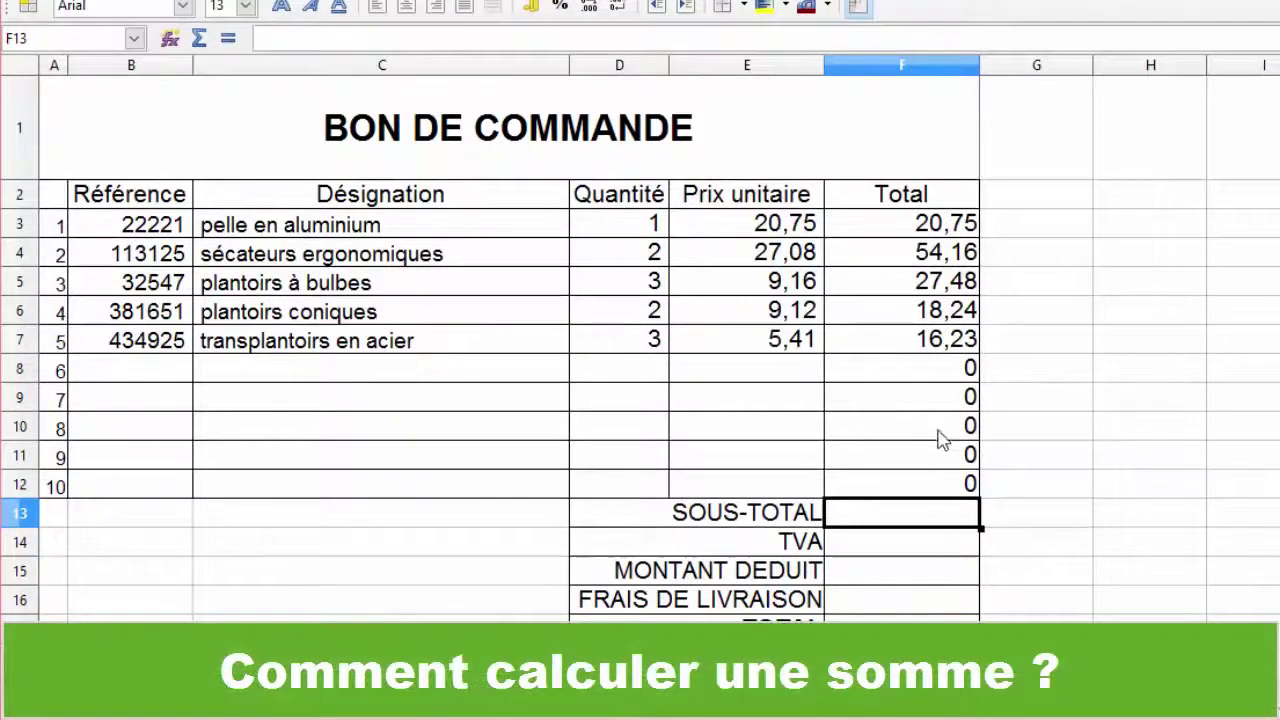
click(933, 226)
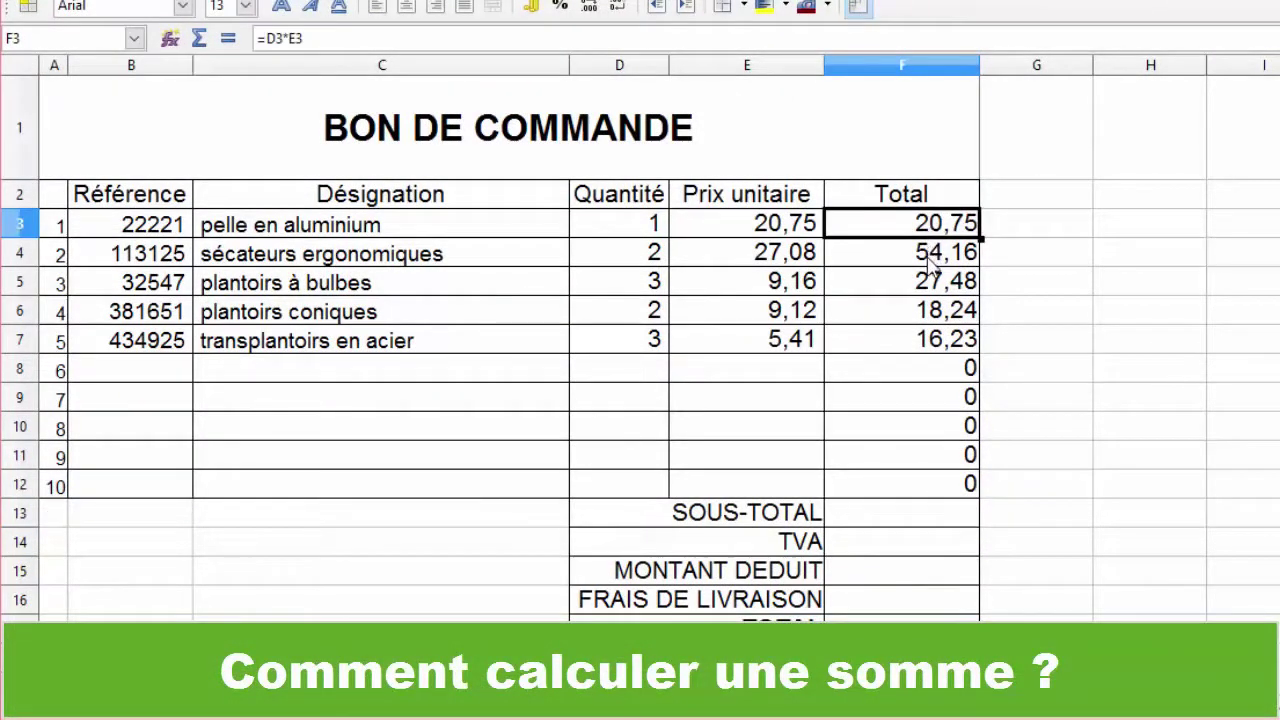
click(929, 262)
click(931, 288)
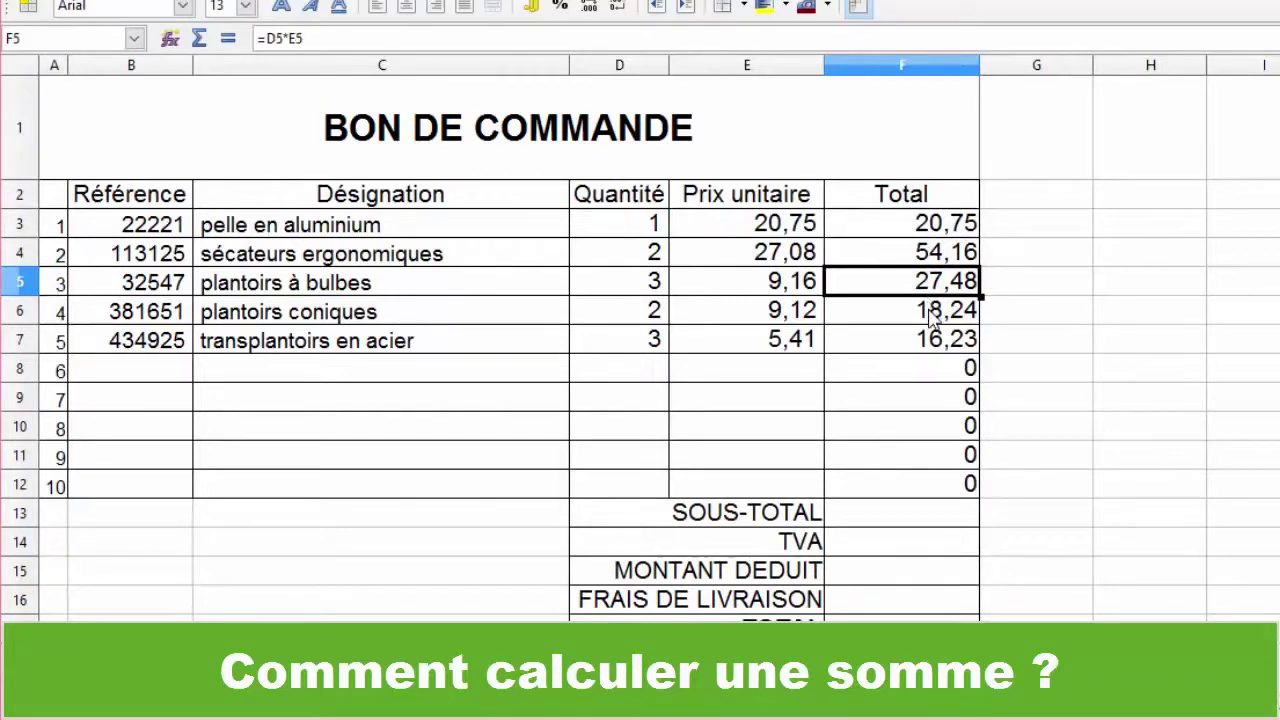
click(932, 314)
click(933, 343)
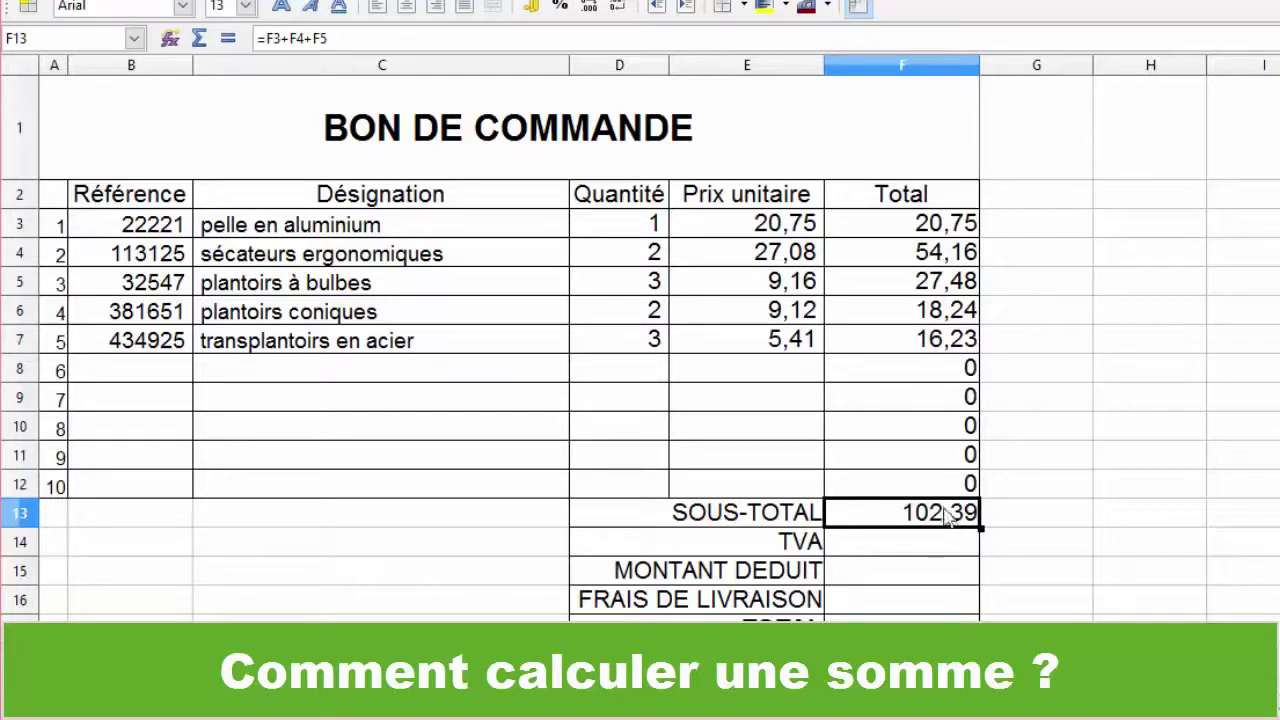
- Clear F13 and calculate the SOUS-TOTAL there with the sum formula =SOMME(F3:F12)
key(Delete)
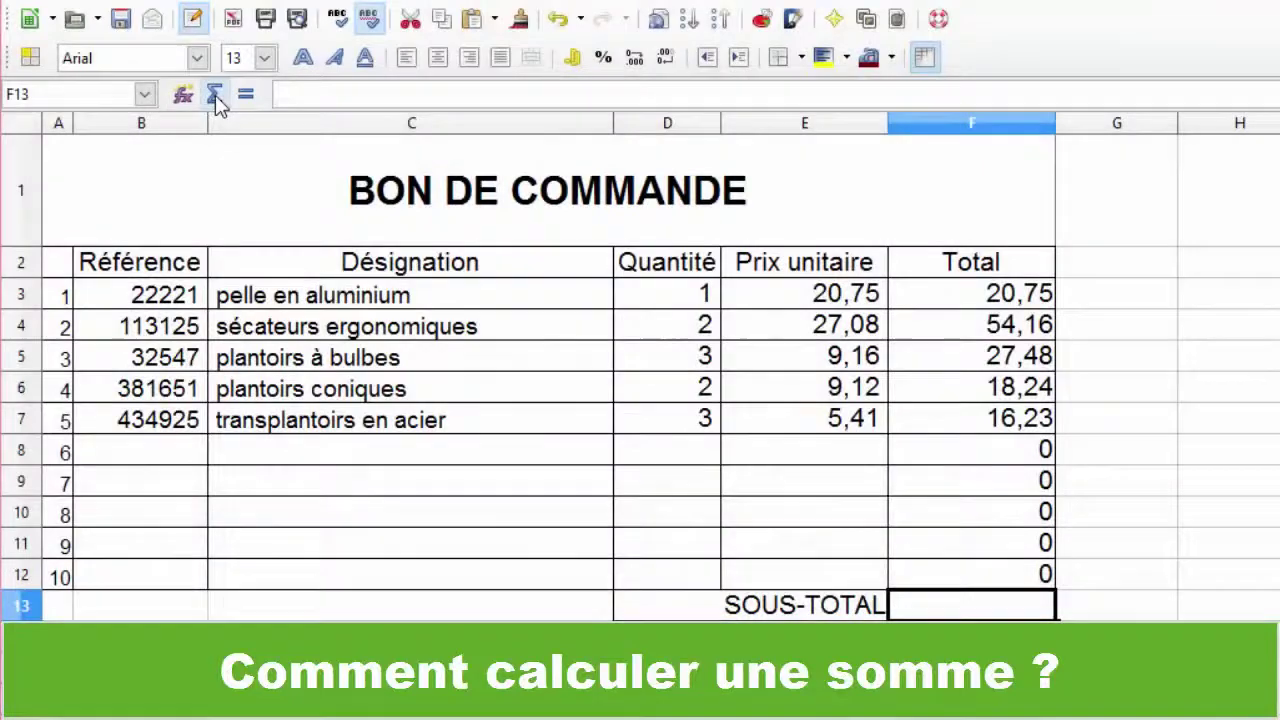
click(216, 96)
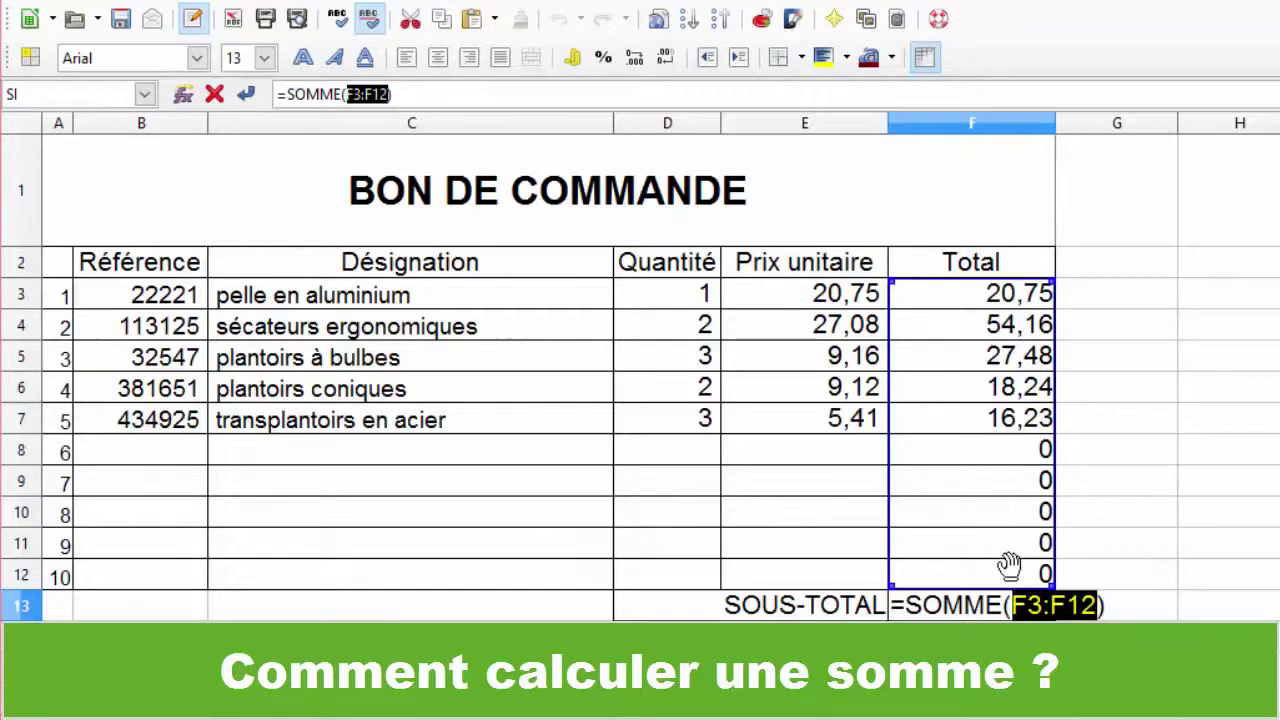
key(Return)
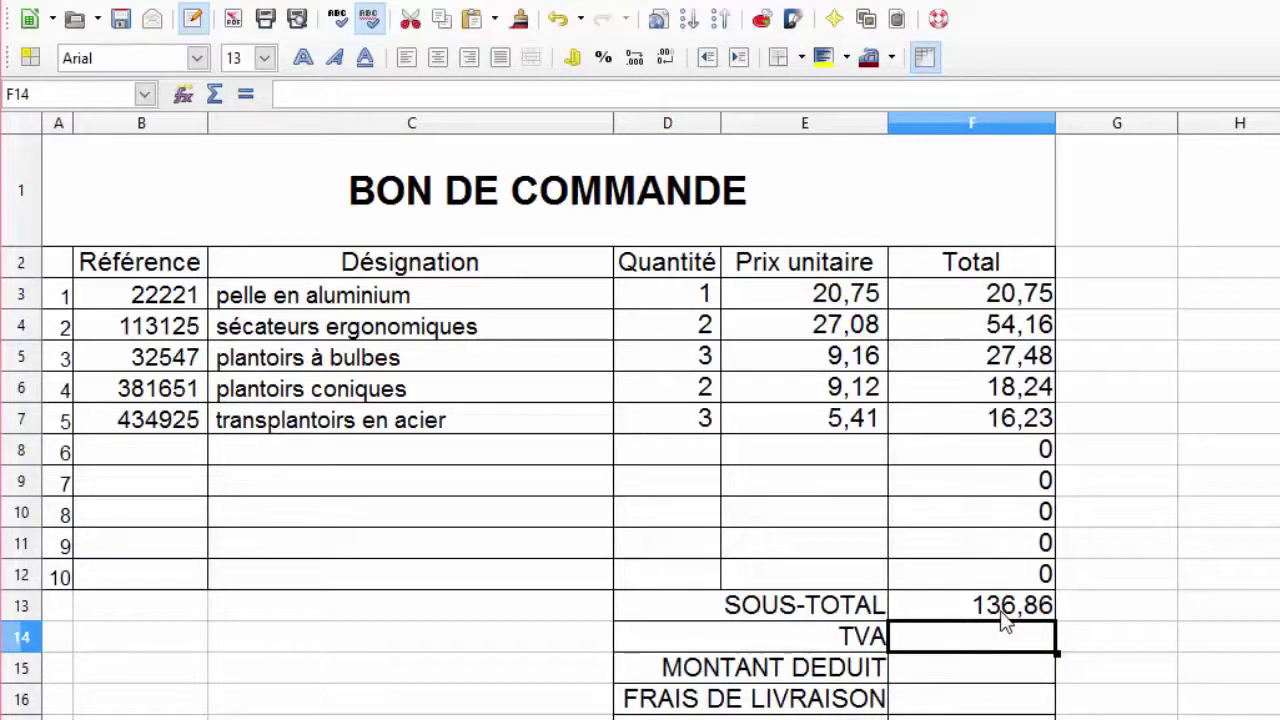
- Set the quantity in D3 to 10 to test the subtotal formula, and undo the change
click(703, 300)
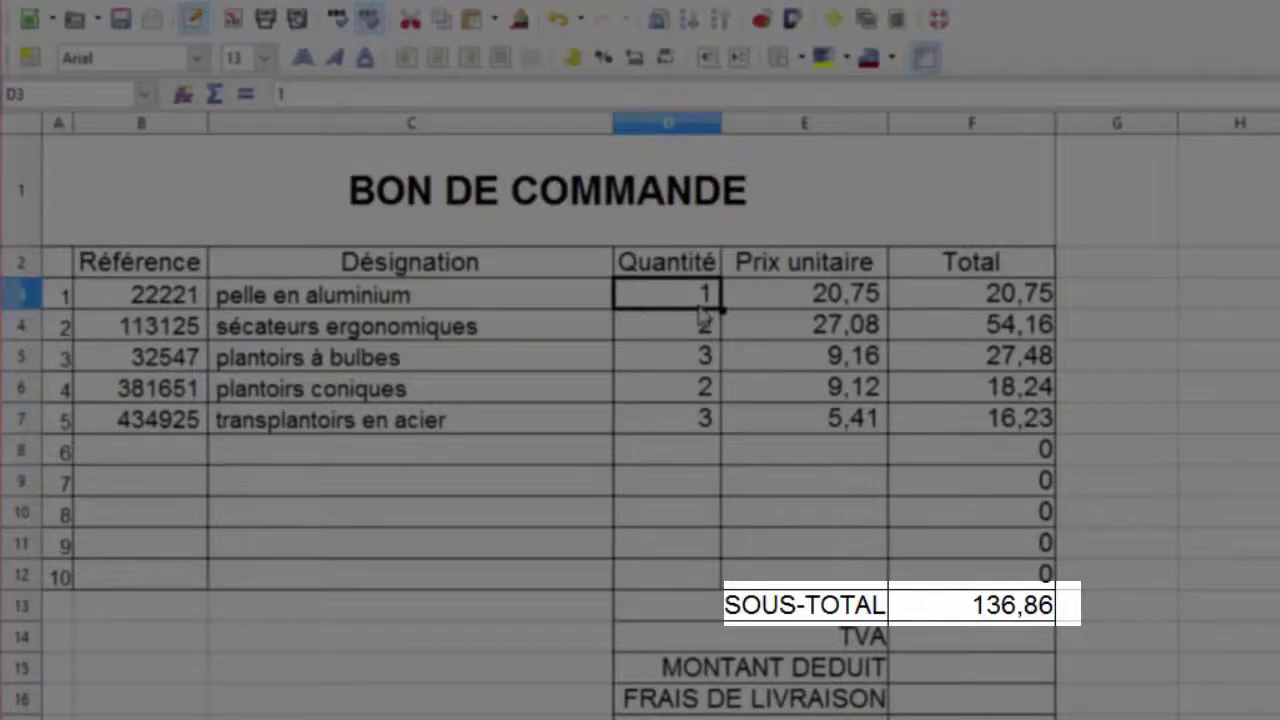
text(10)
key(Return)
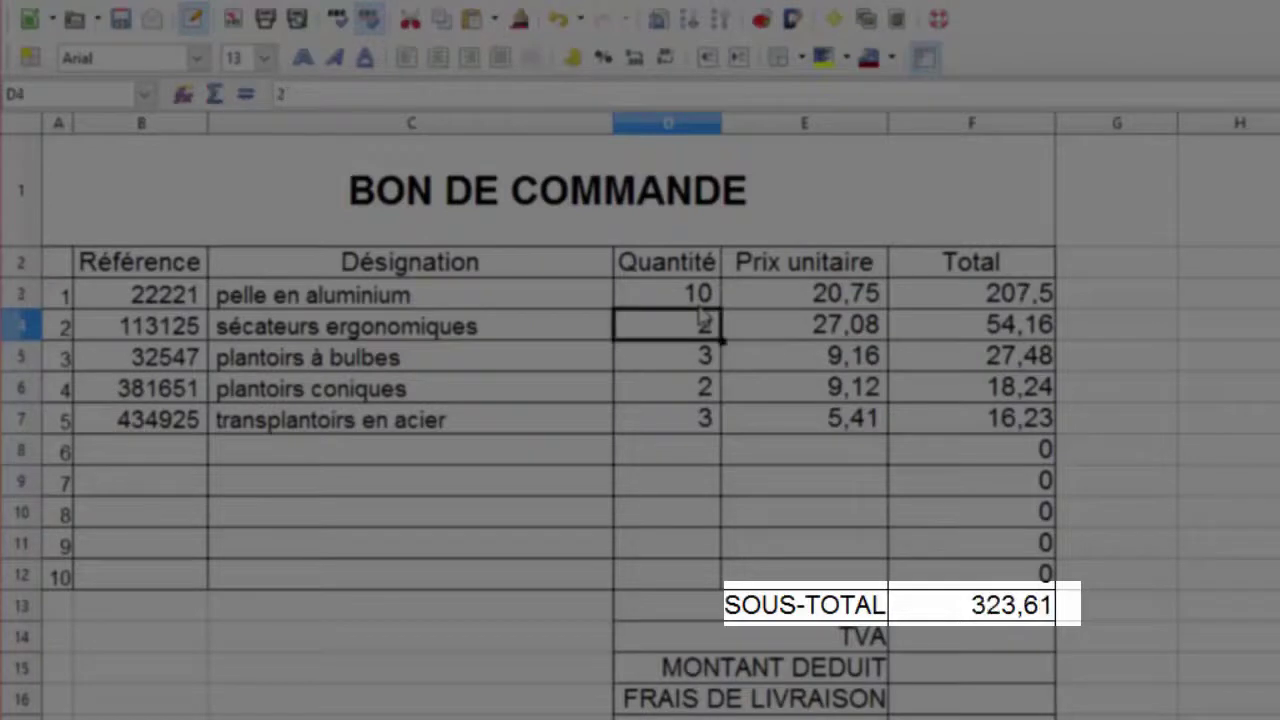
click(951, 294)
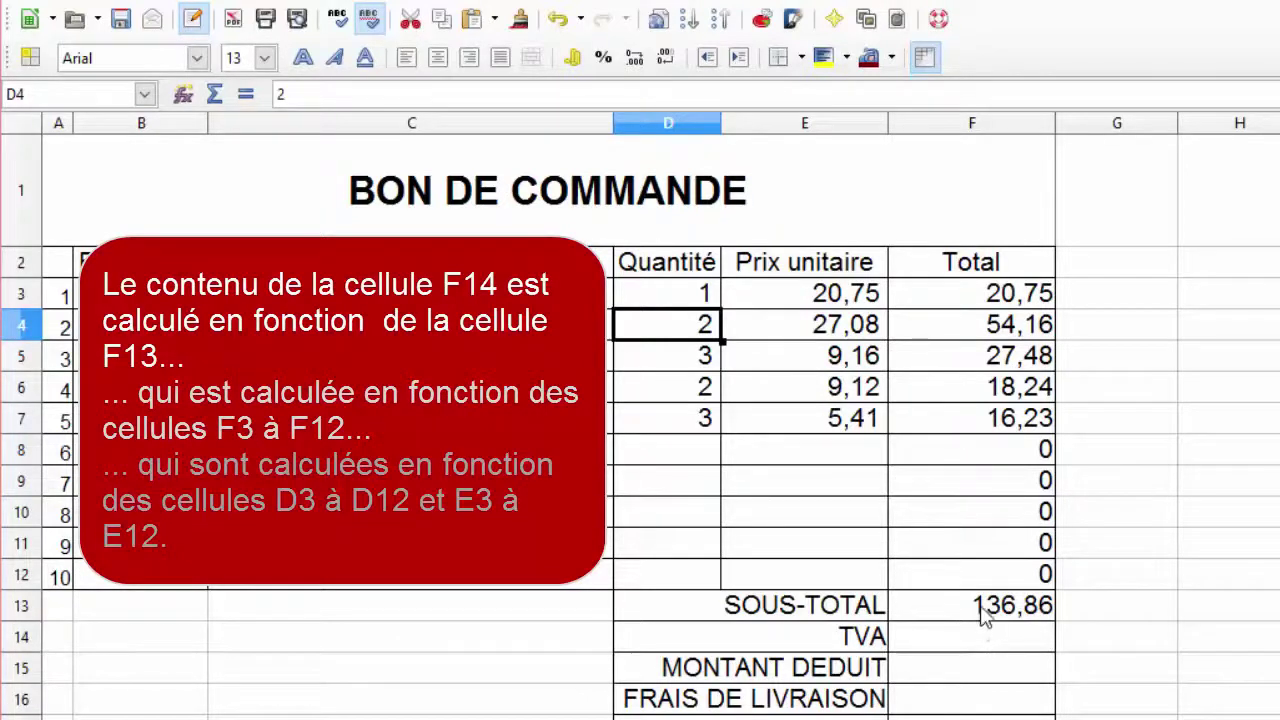
- Calculate the TVA in F14 as 20 percent of the subtotal with the formula =F13*20/100
click(984, 617)
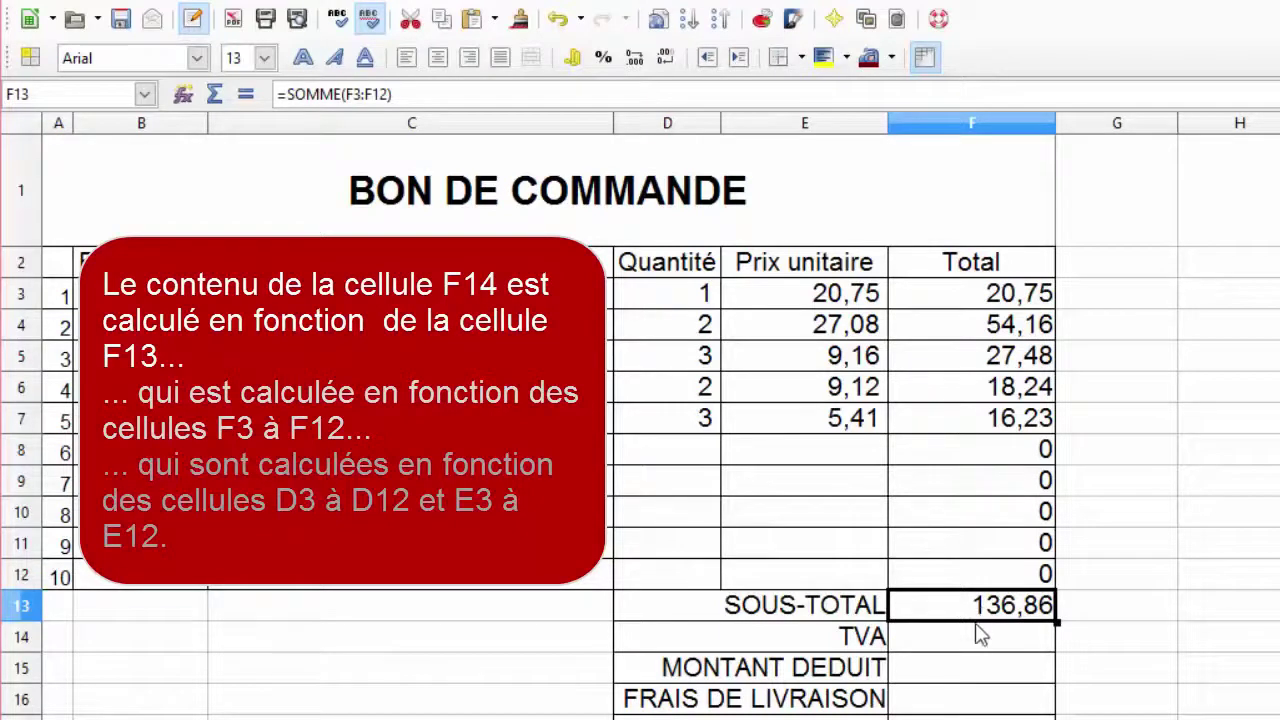
click(978, 645)
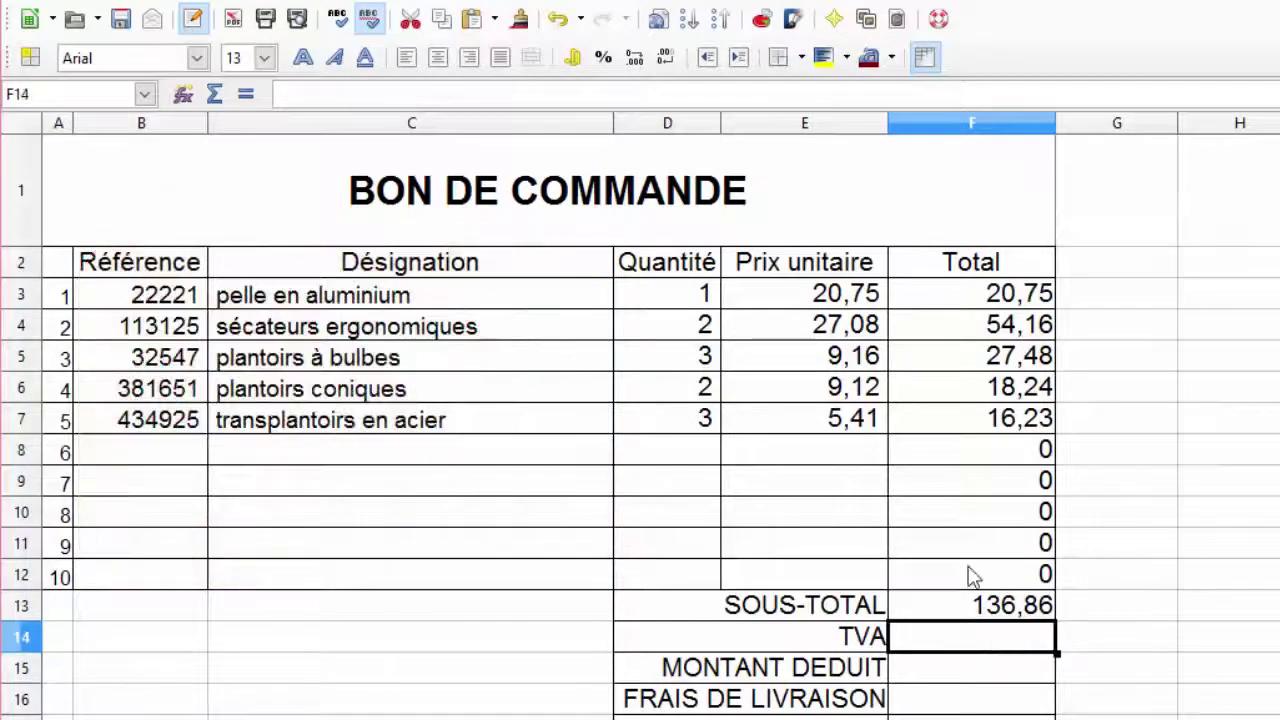
text(=)
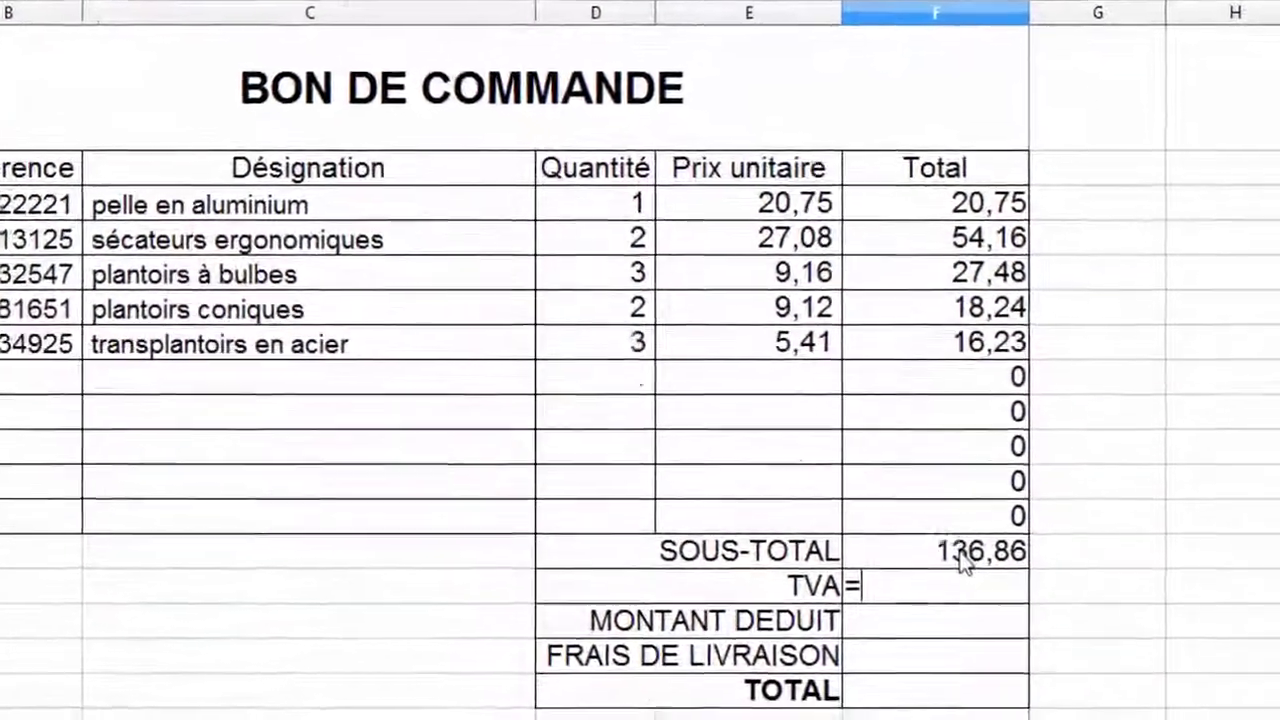
click(962, 562)
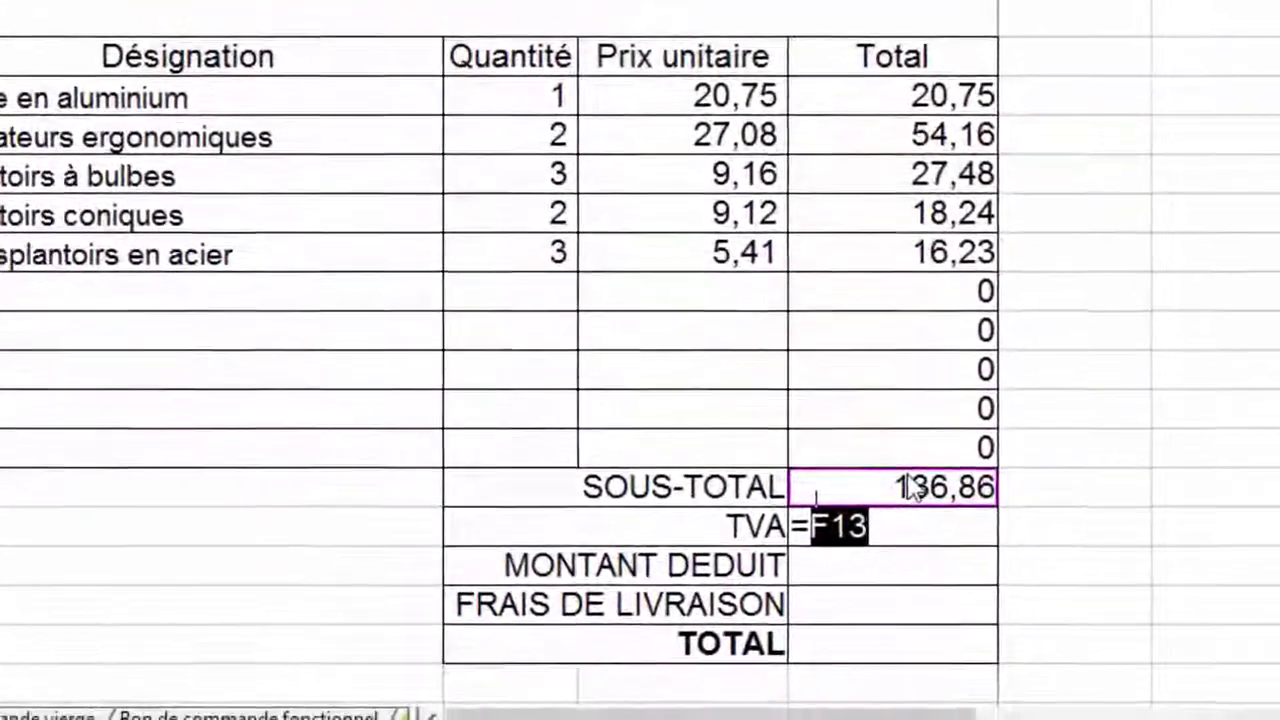
text(*)
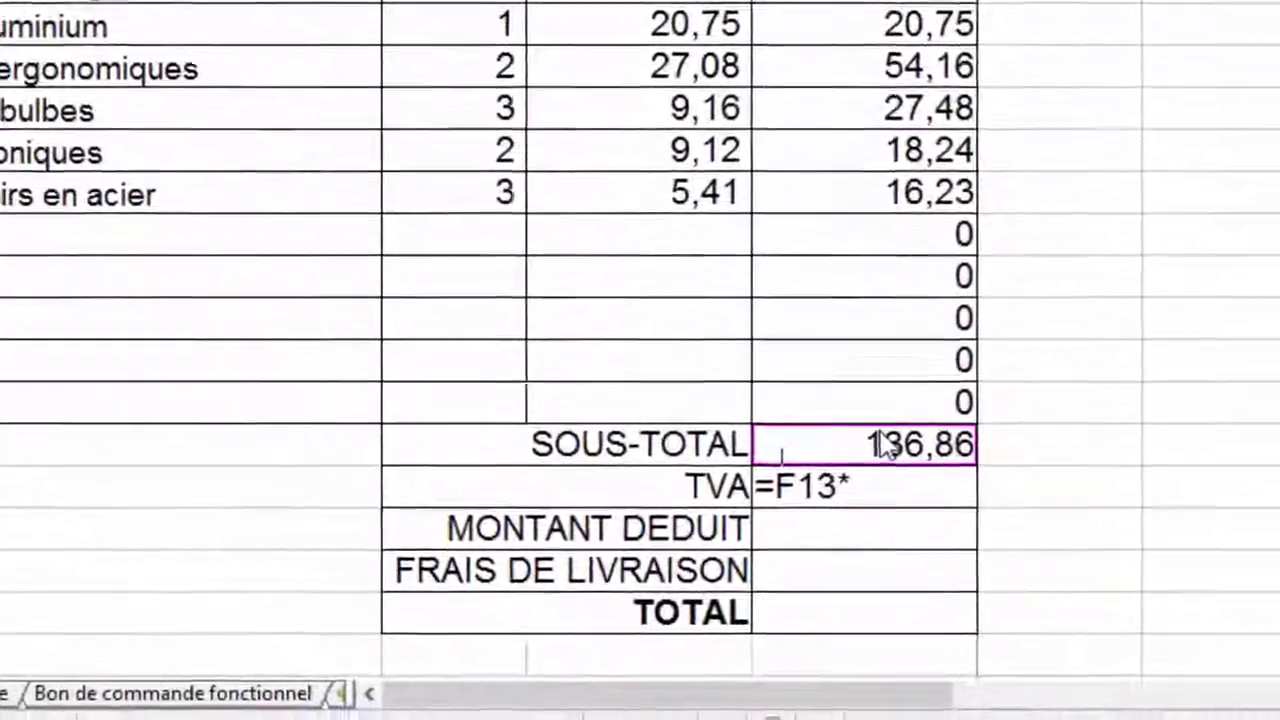
text(20)
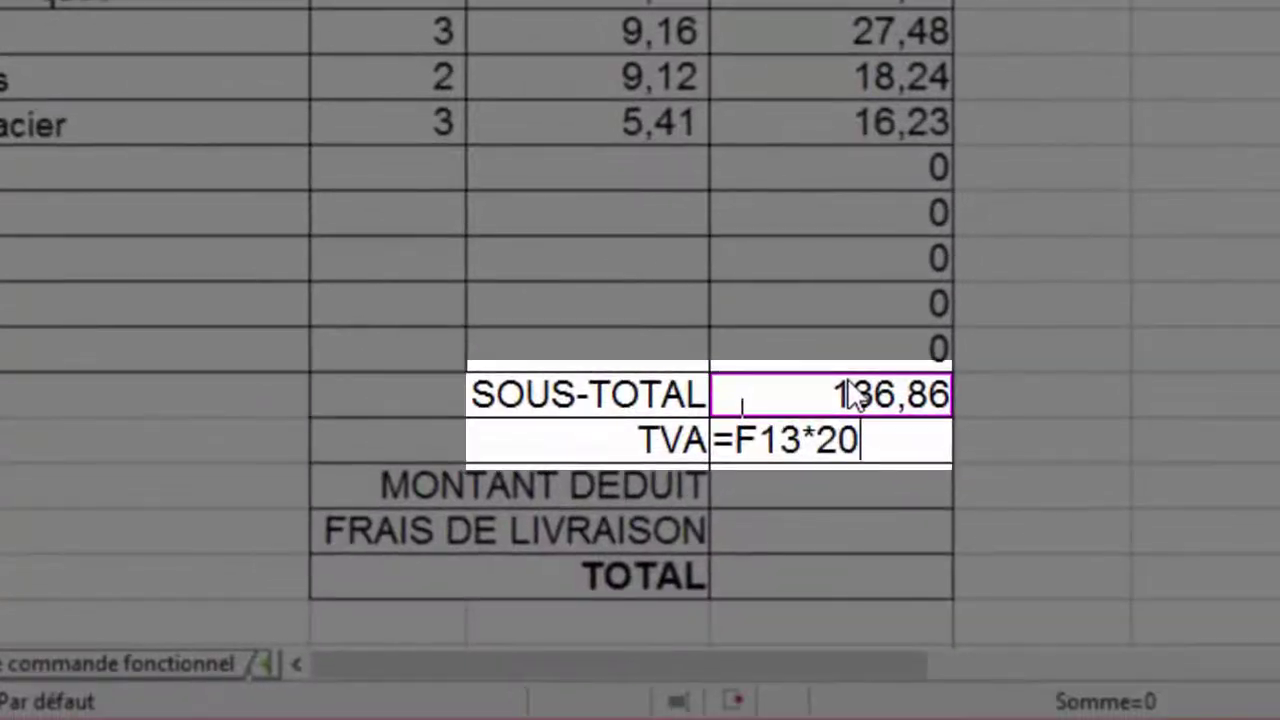
text(/100)
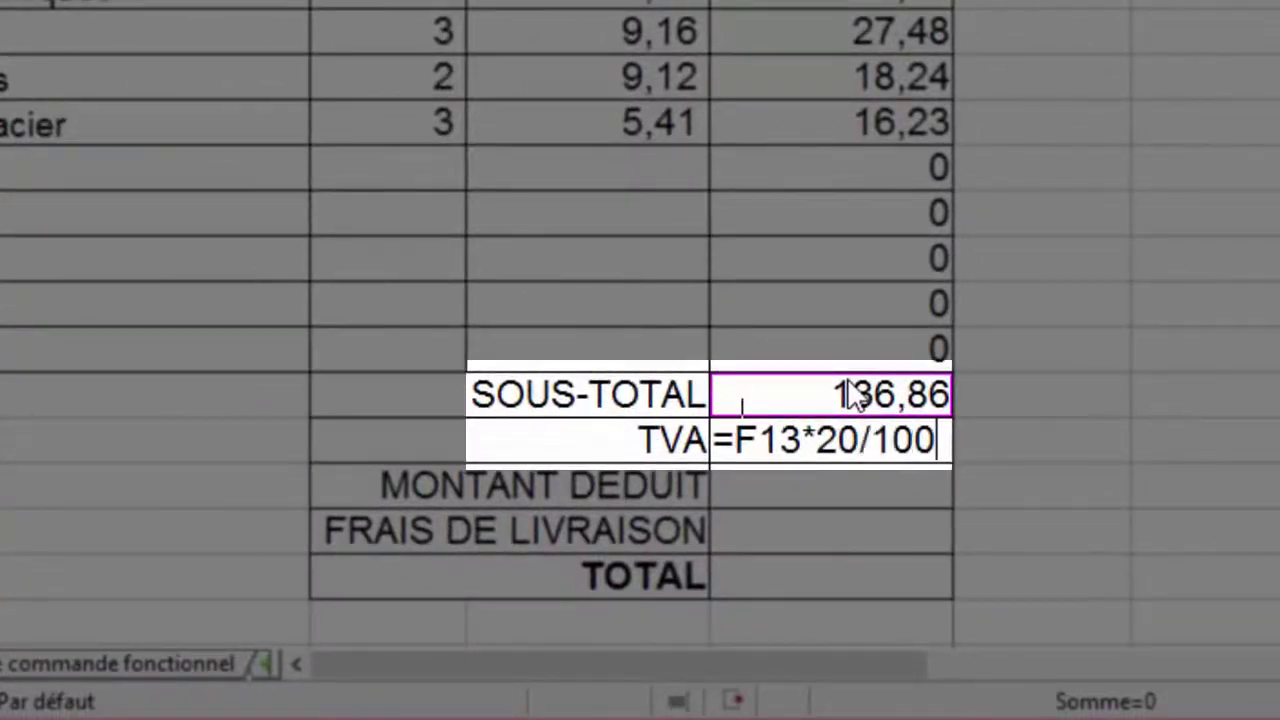
key(Return)
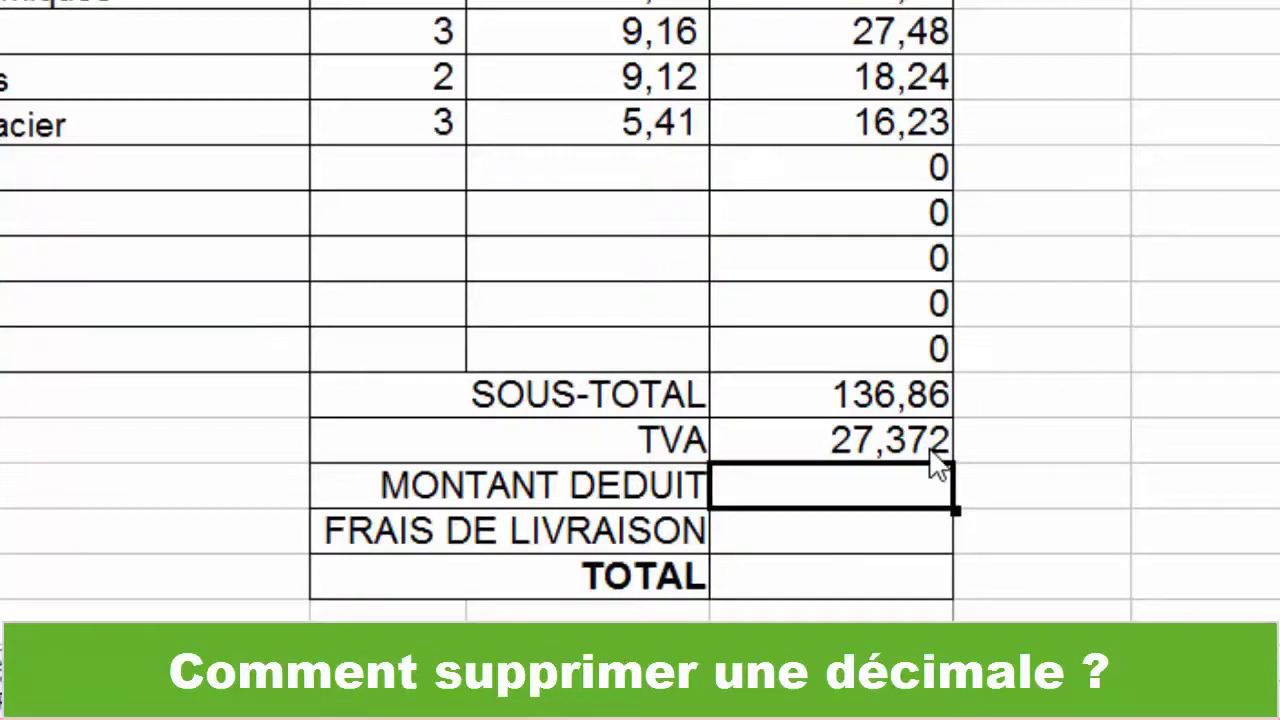
- Remove one decimal place from the number format of the TVA amount in F14
click(932, 451)
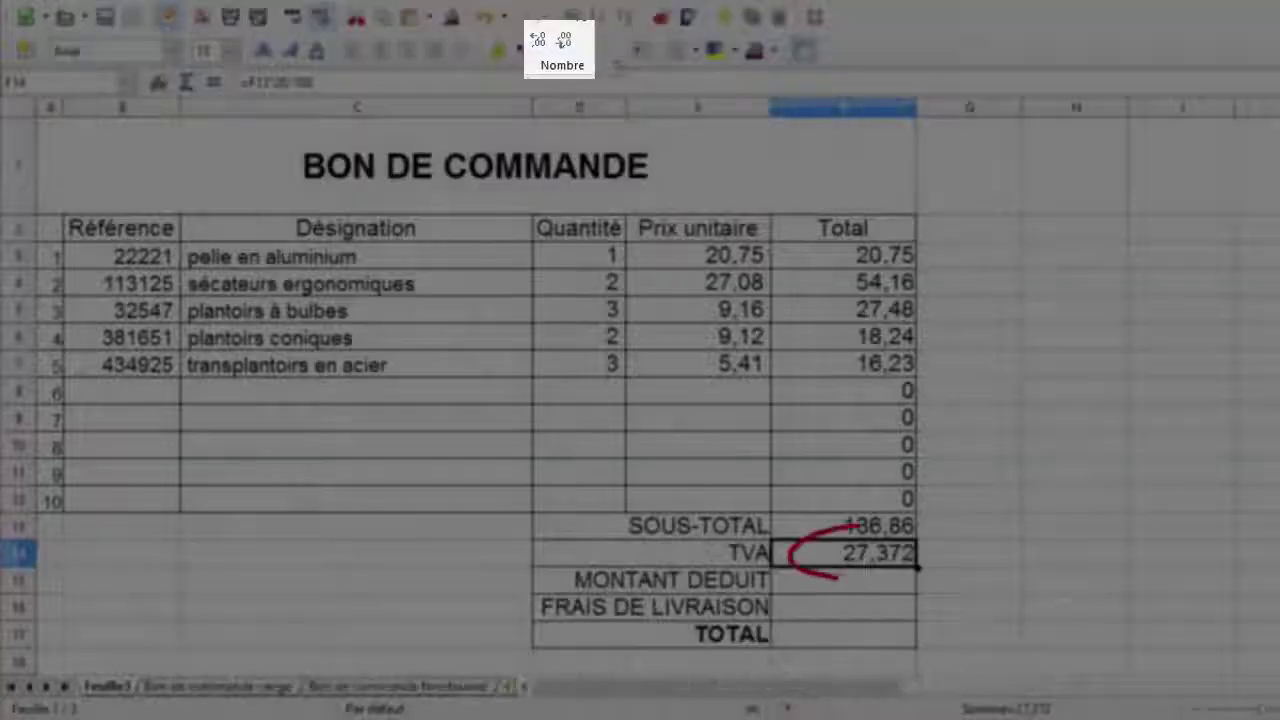
click(564, 45)
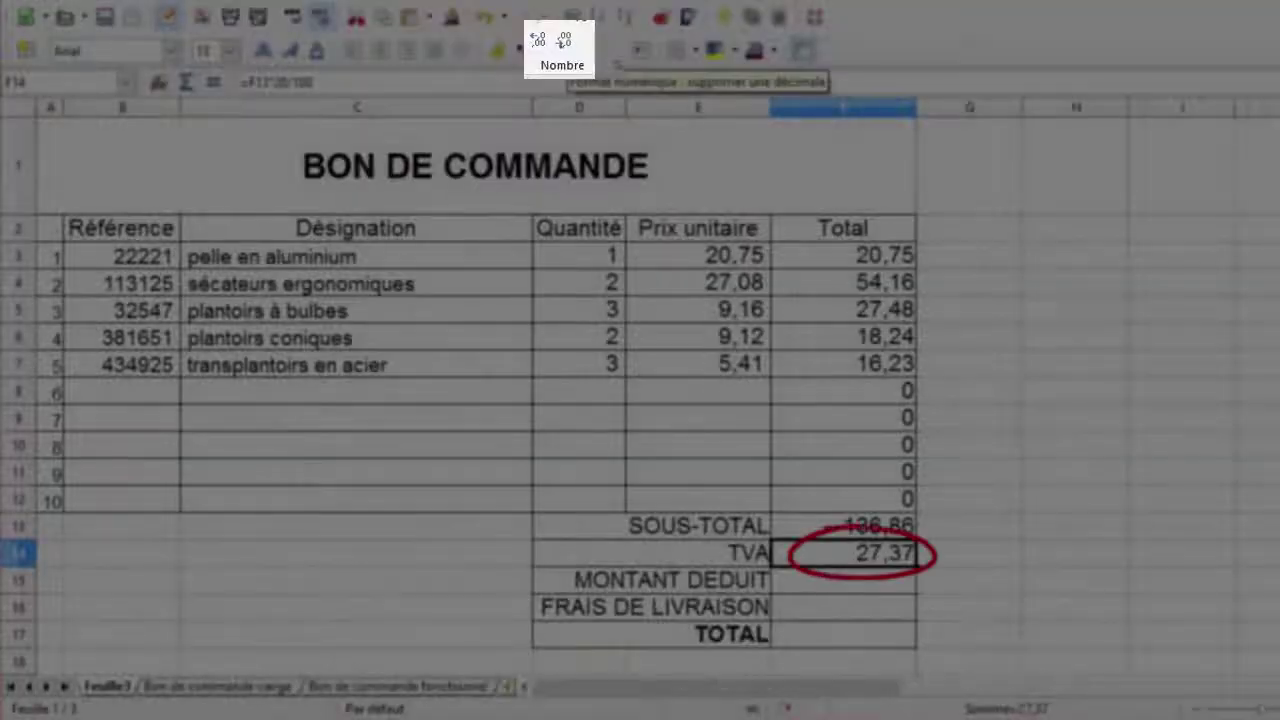